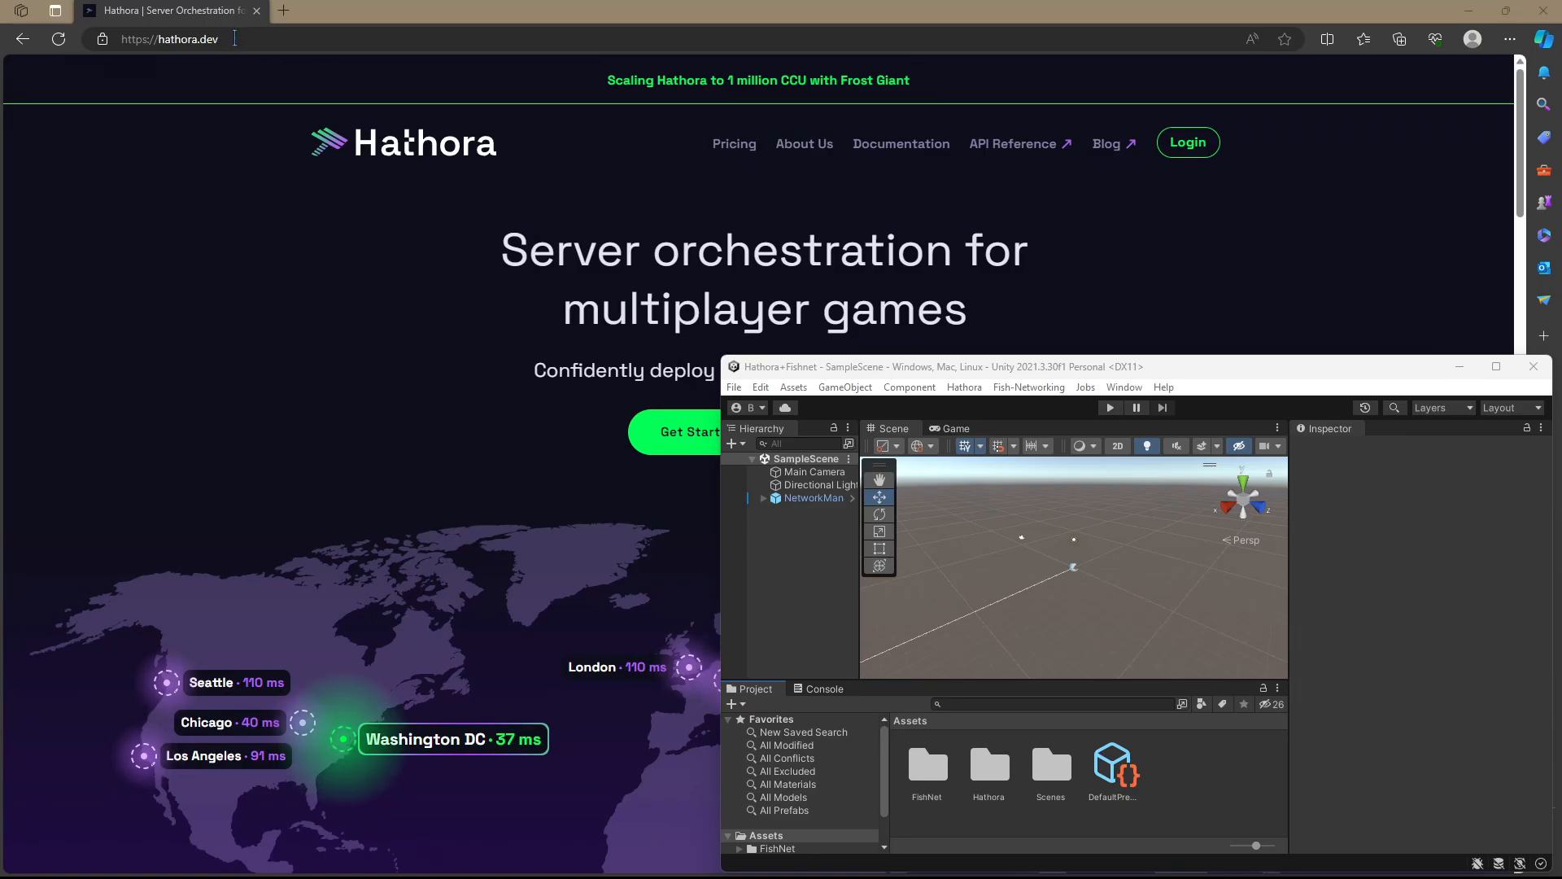
# Bring the Hathora website to the front in the browser, go to the console login and open the account sign-up form.
pyautogui.click(271, 271)
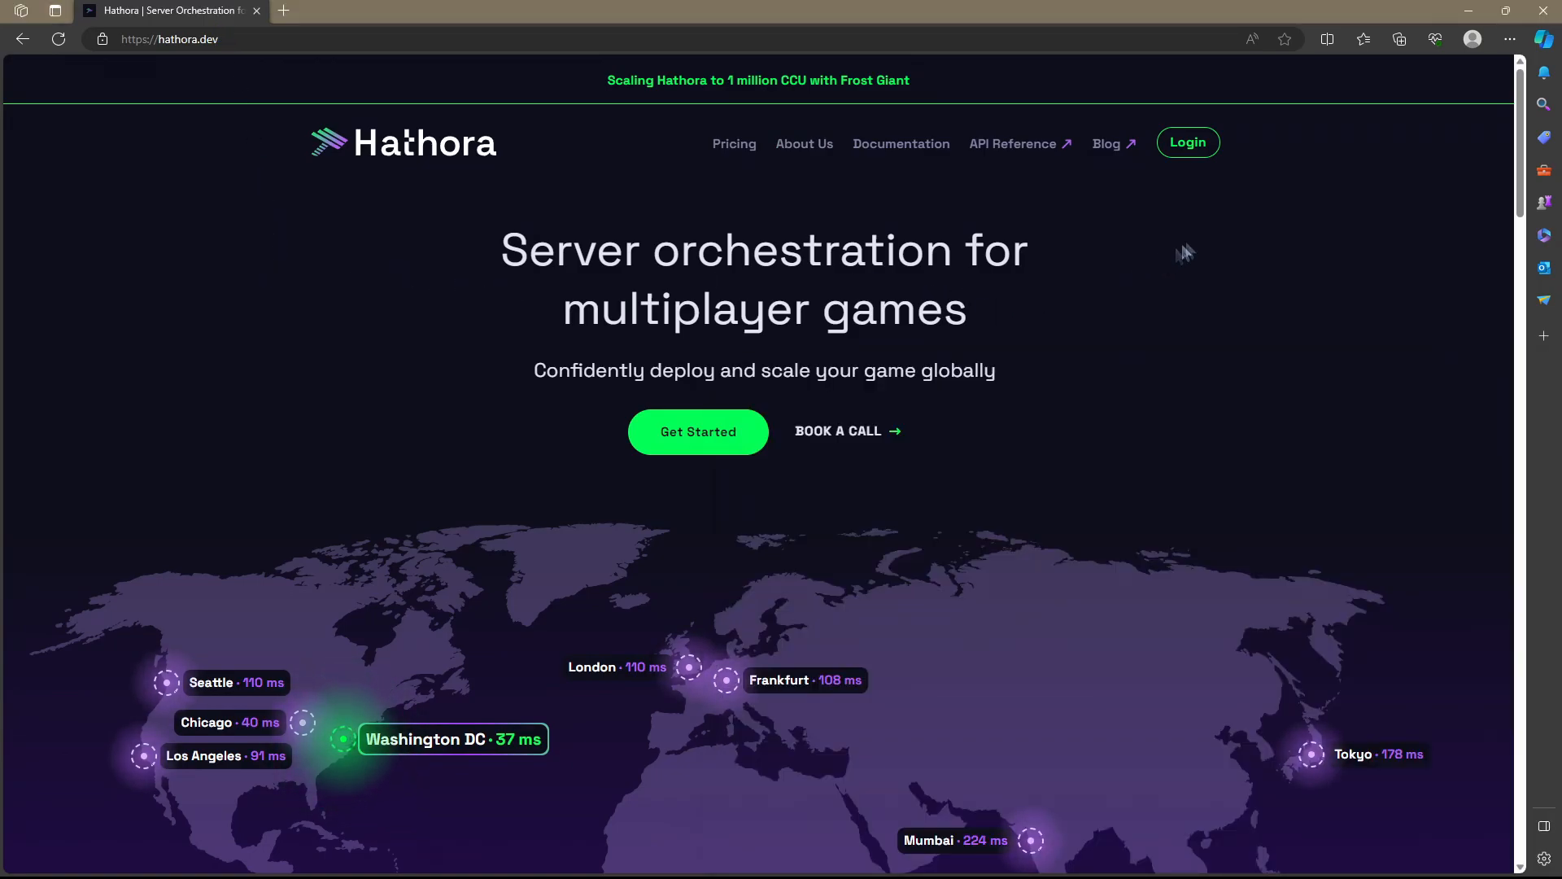
pyautogui.click(1193, 145)
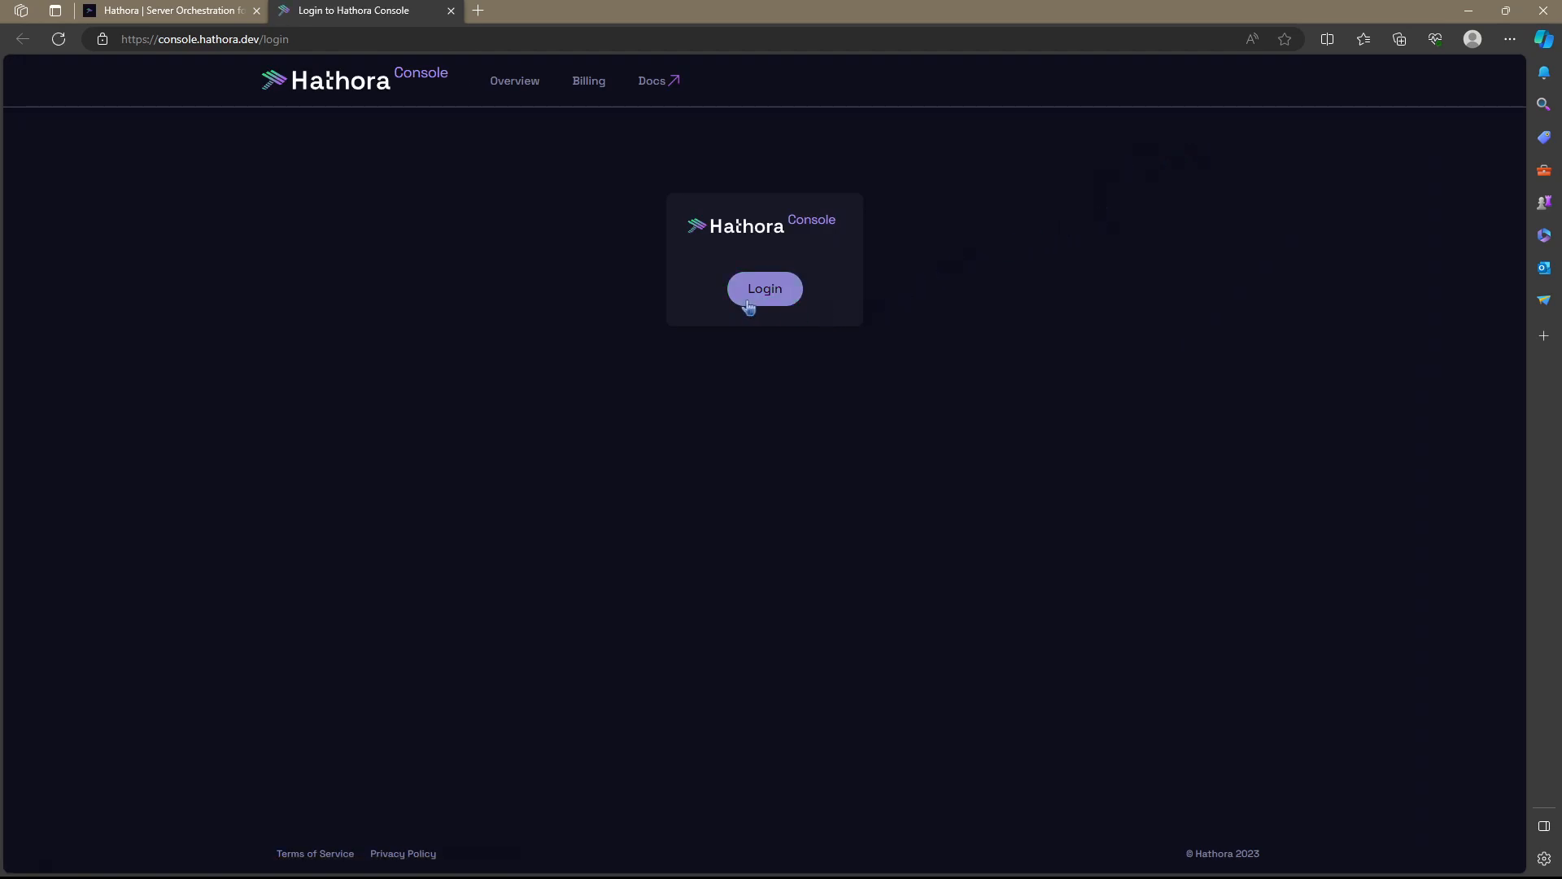
pyautogui.click(769, 298)
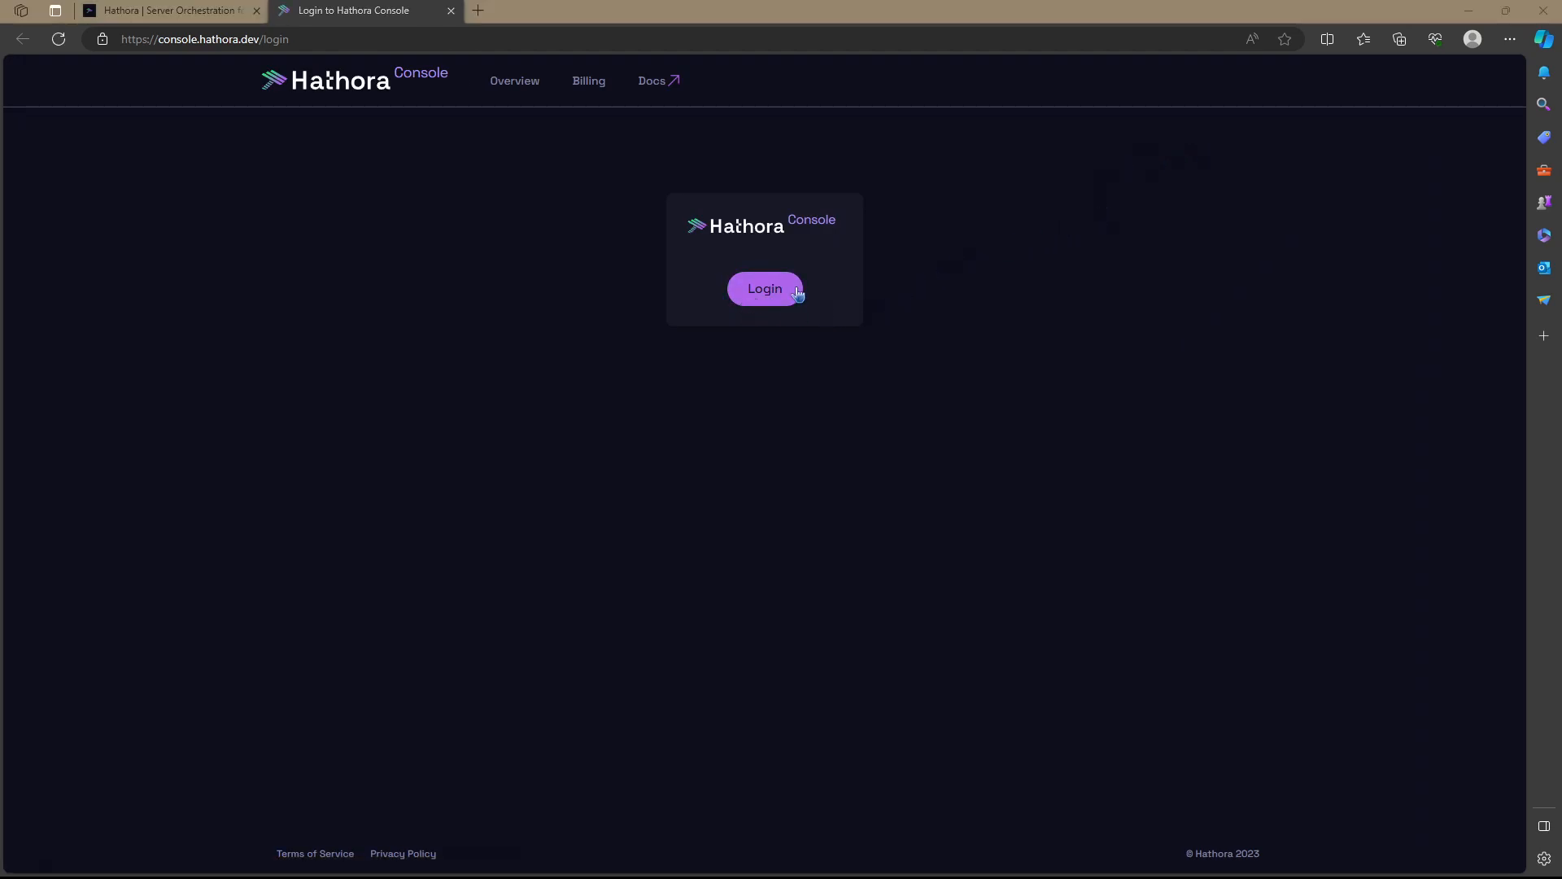
pyautogui.click(751, 300)
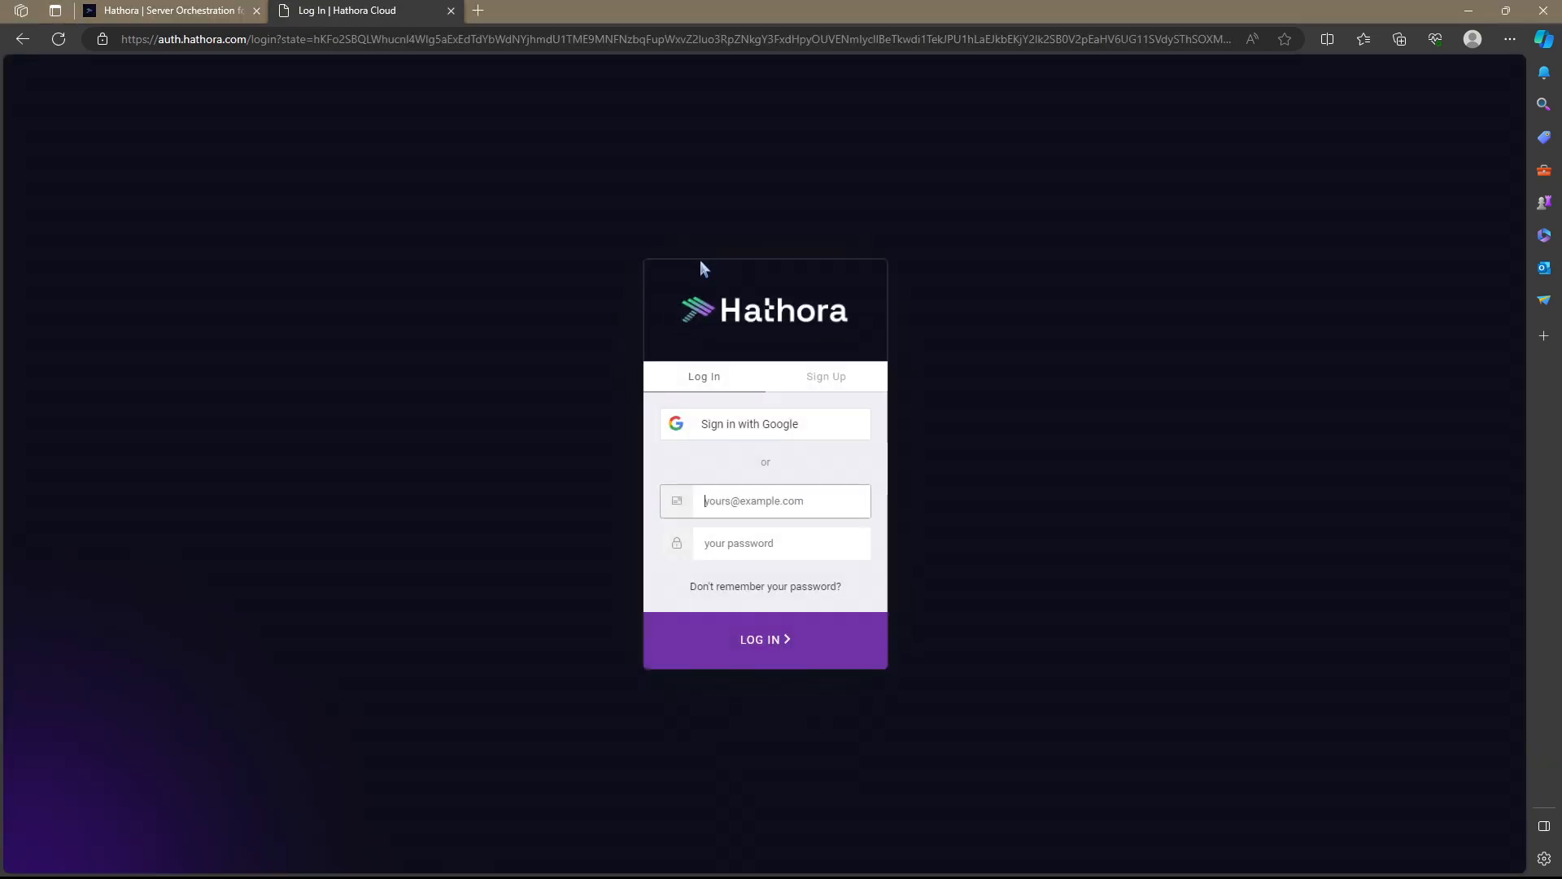
pyautogui.click(837, 384)
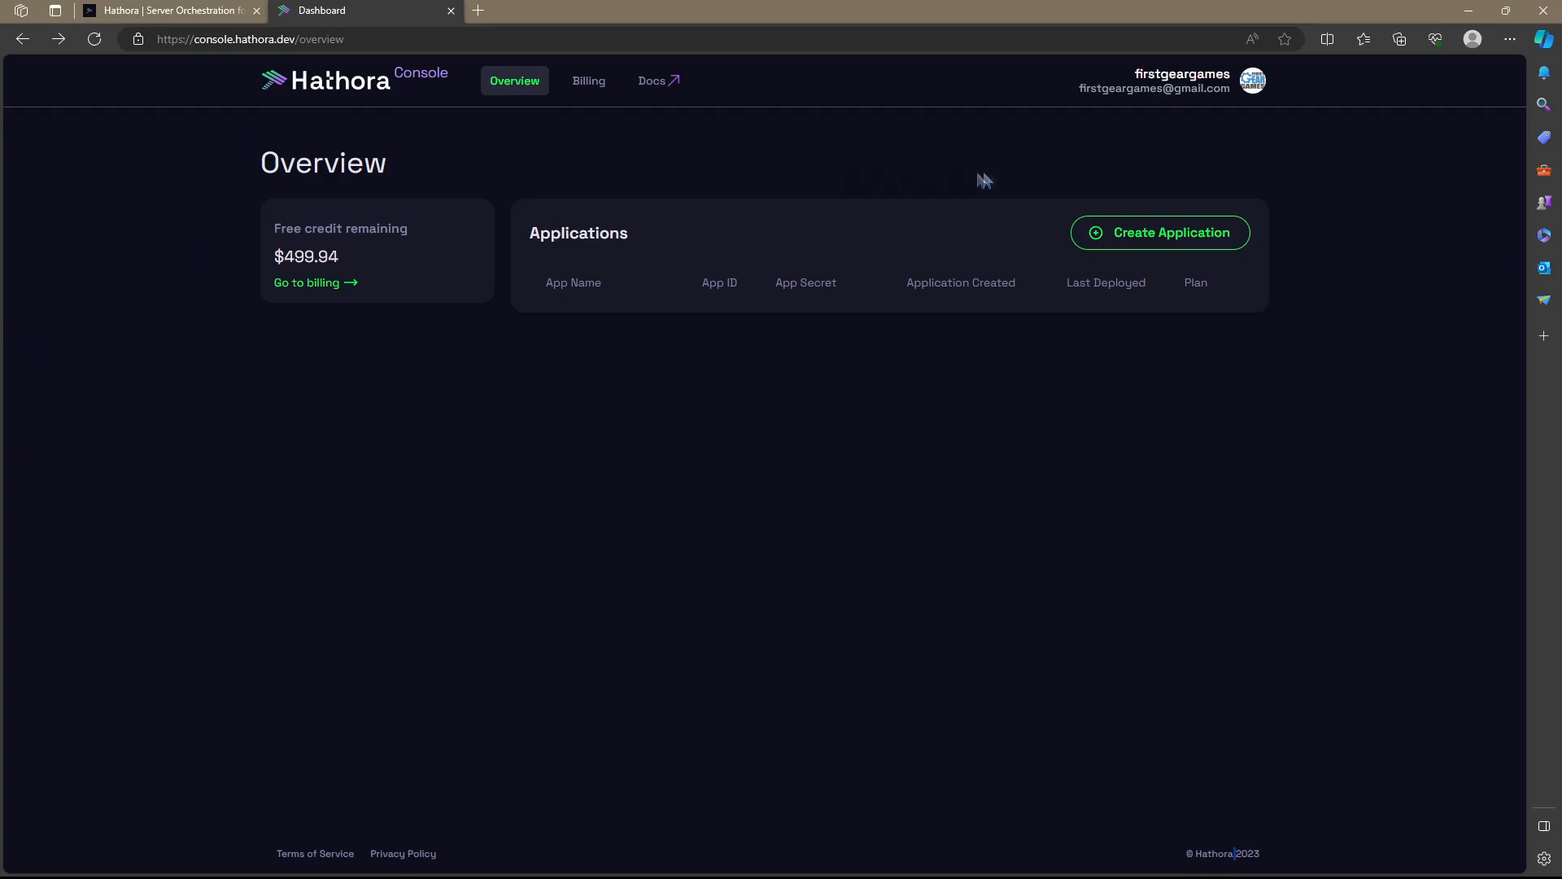
# Create a new Hathora application named fishnet-test.
pyautogui.click(1163, 236)
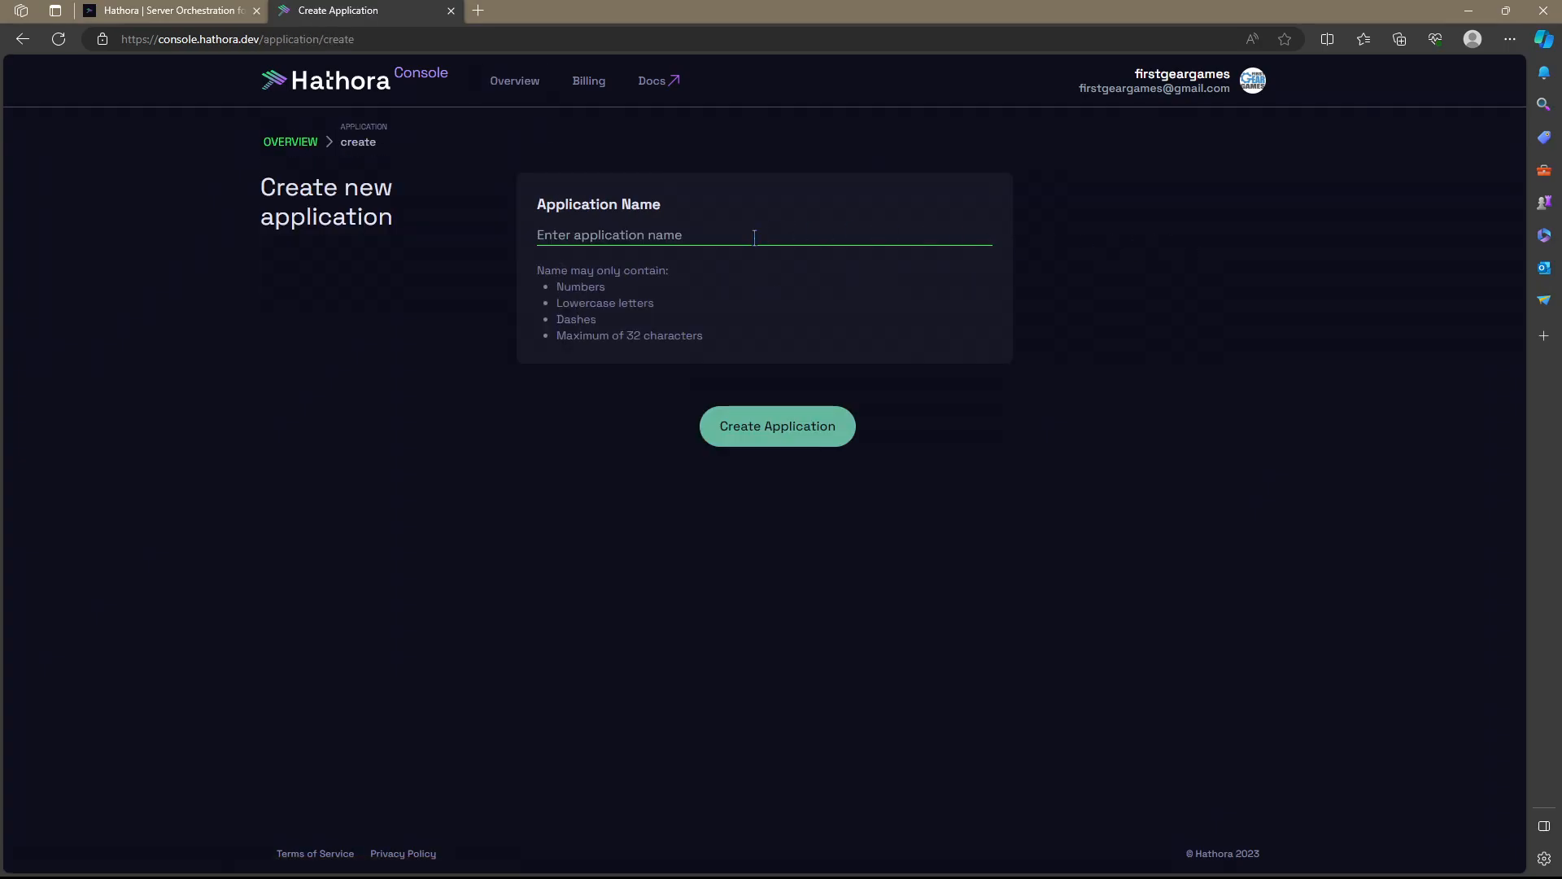
pyautogui.write('fishnet-test')
pyautogui.press('Return')
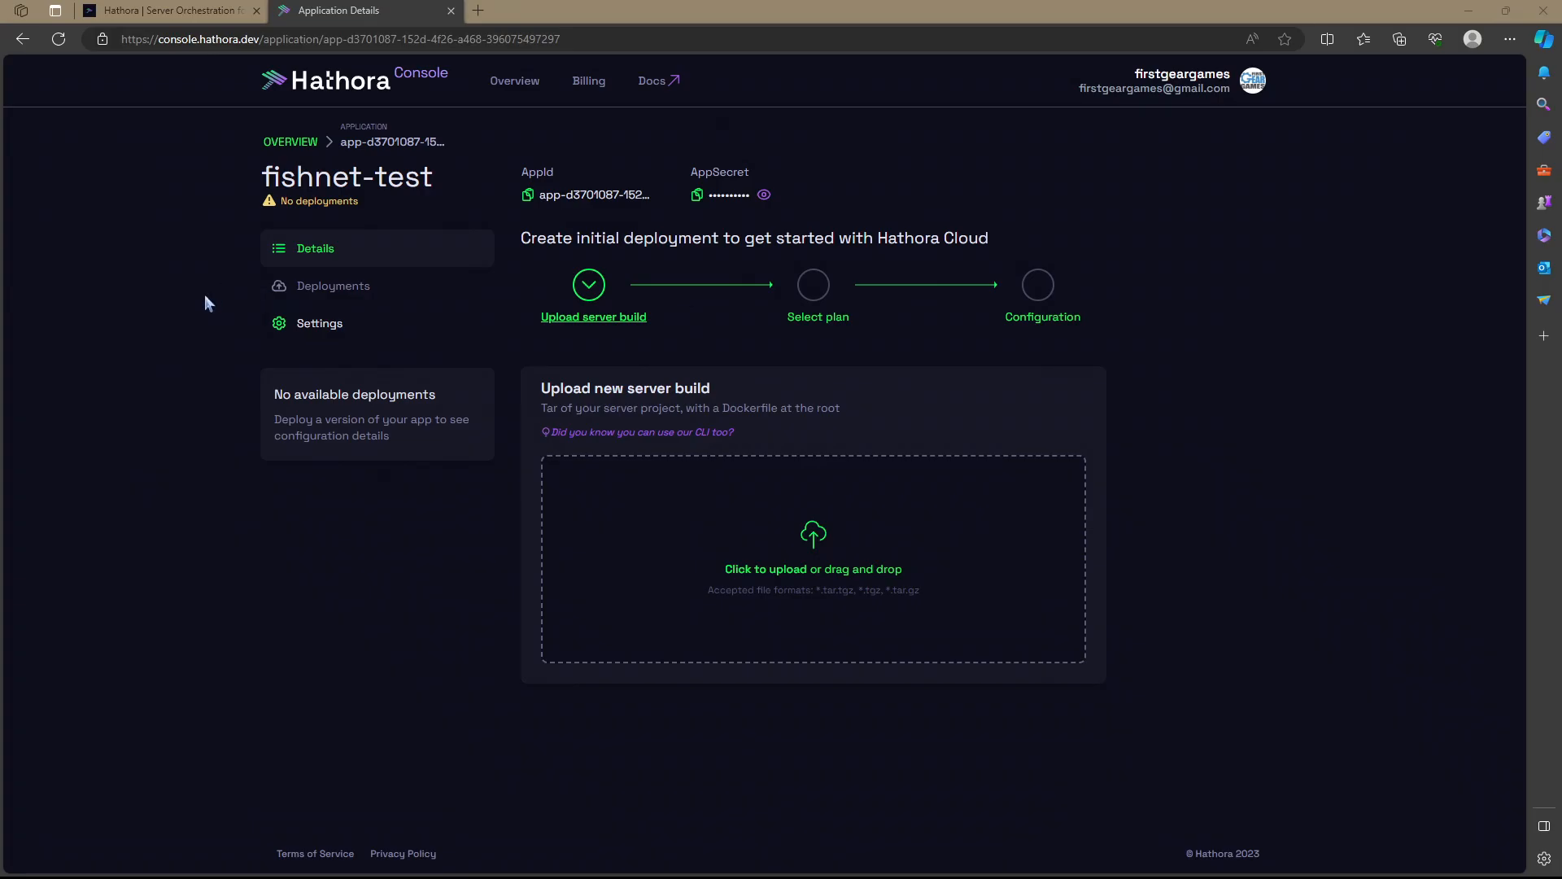
# Find the Unity beginner's tutorial in the Hathora documentation and download the plugin-only package for an existing Unity project.
pyautogui.click(163, 10)
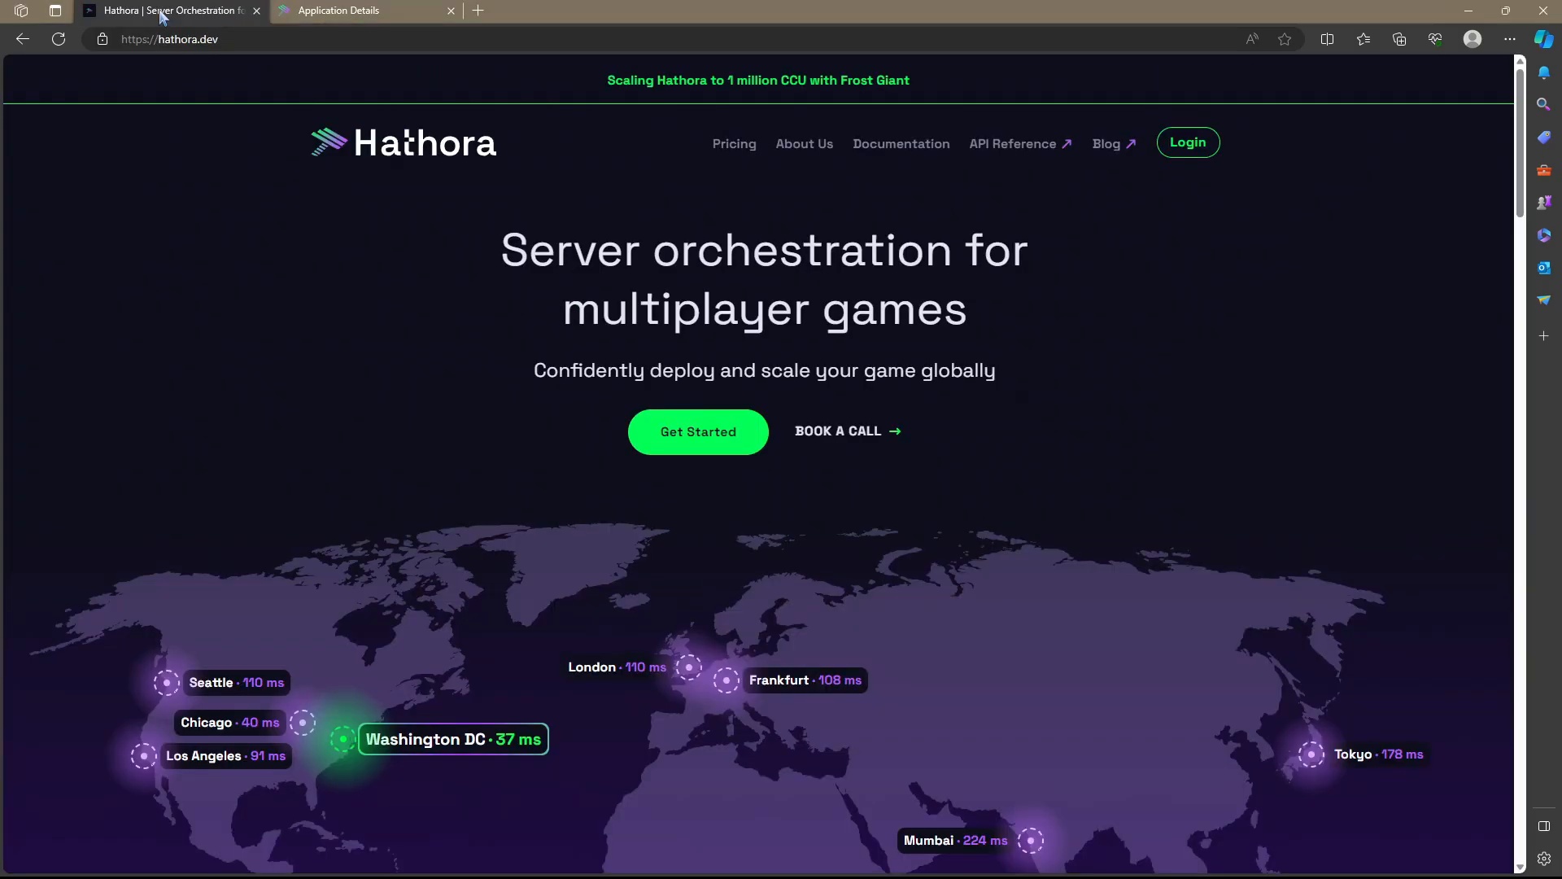
pyautogui.click(727, 429)
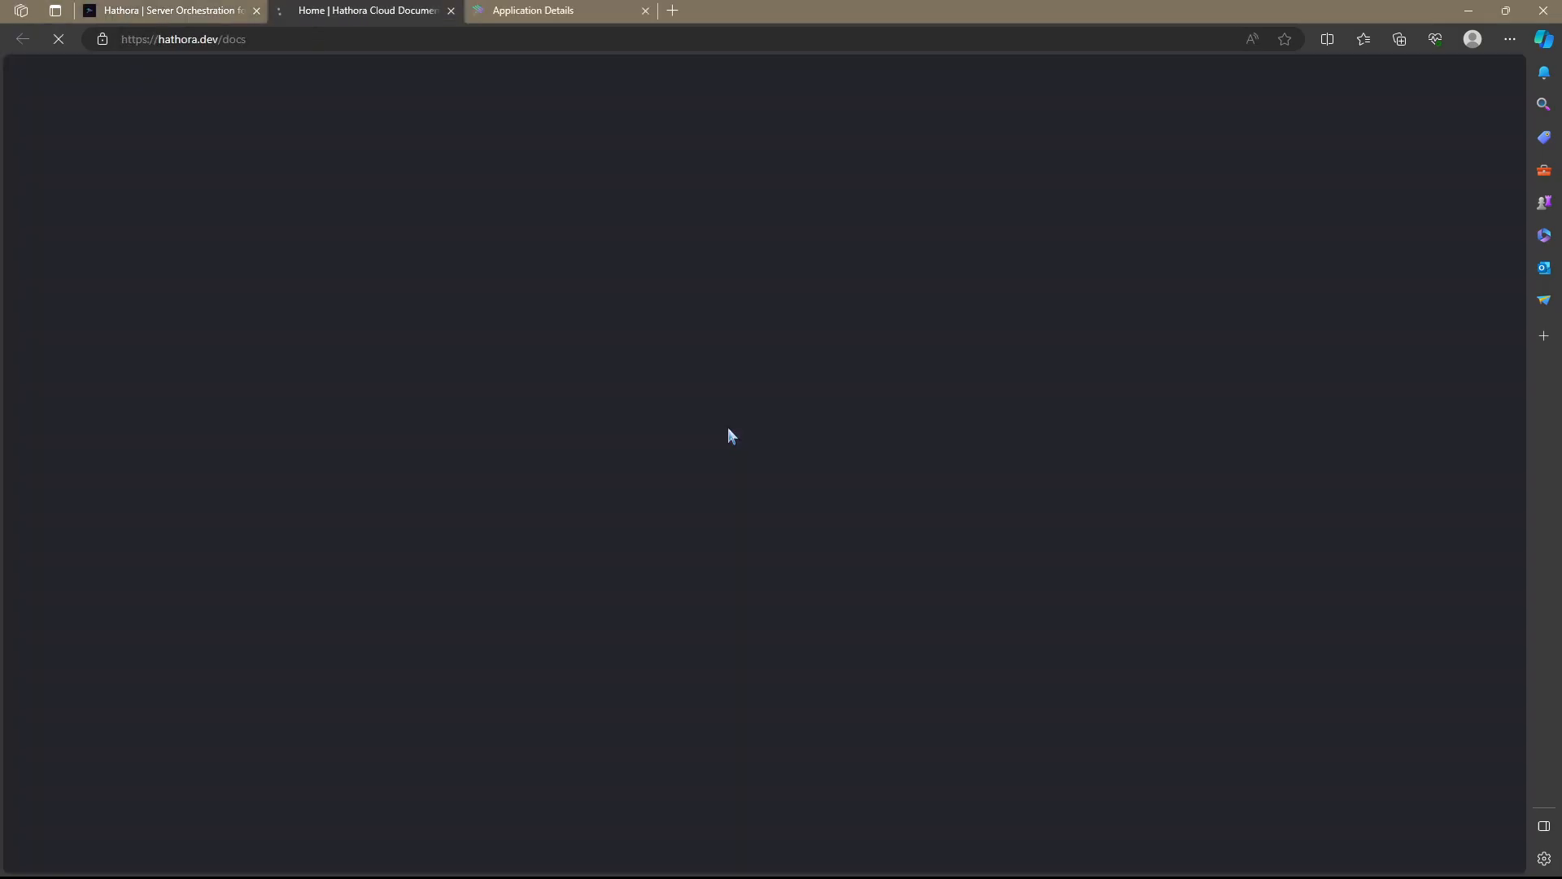
pyautogui.click(46, 246)
pyautogui.click(98, 304)
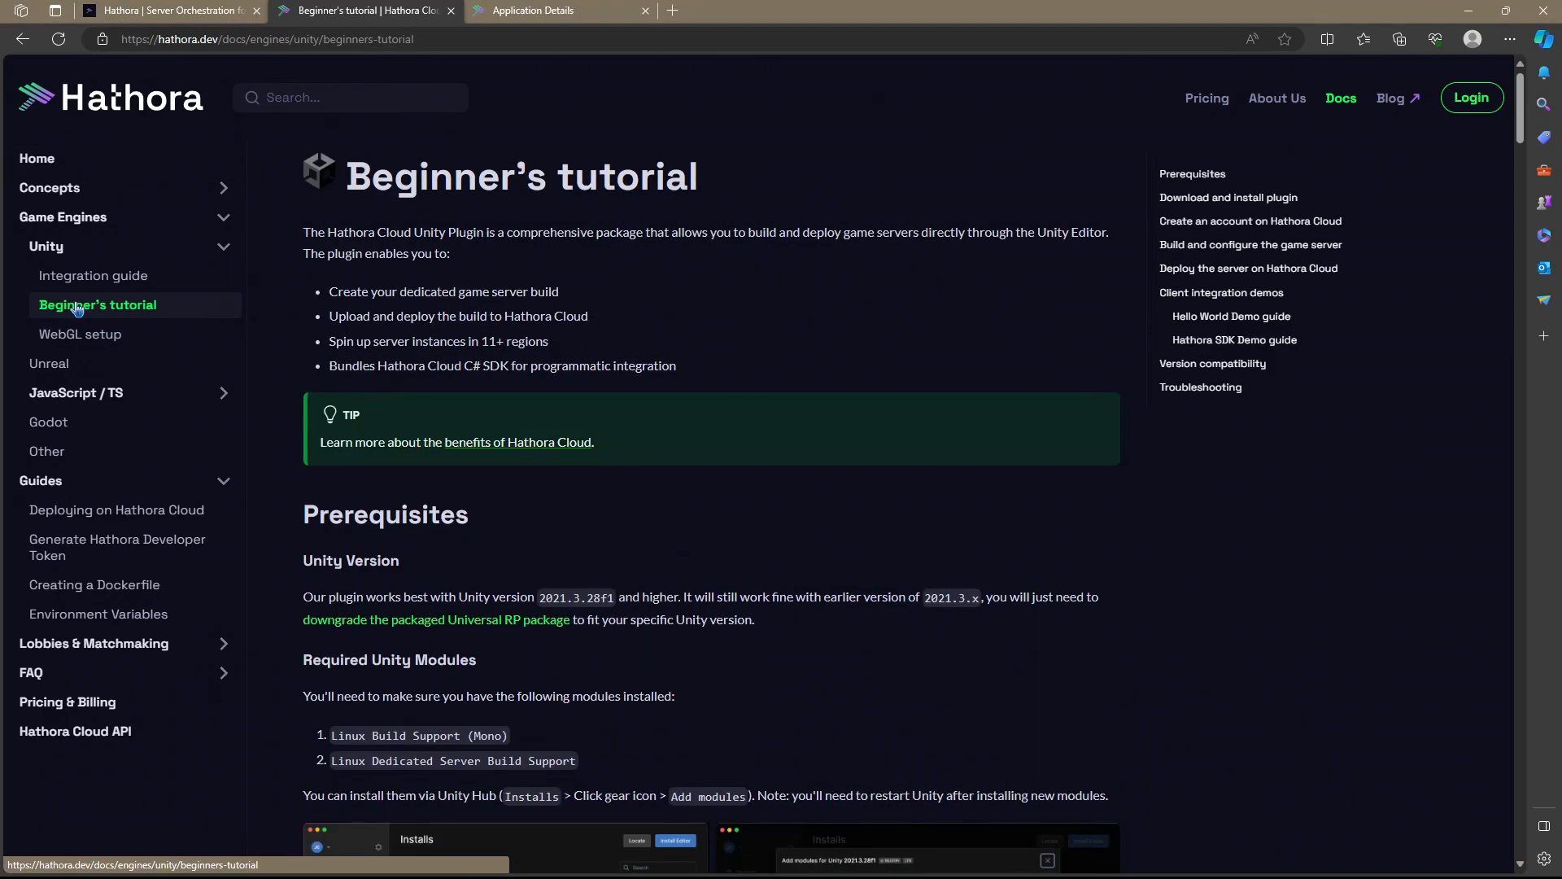
pyautogui.scroll(-12, 569, 640)
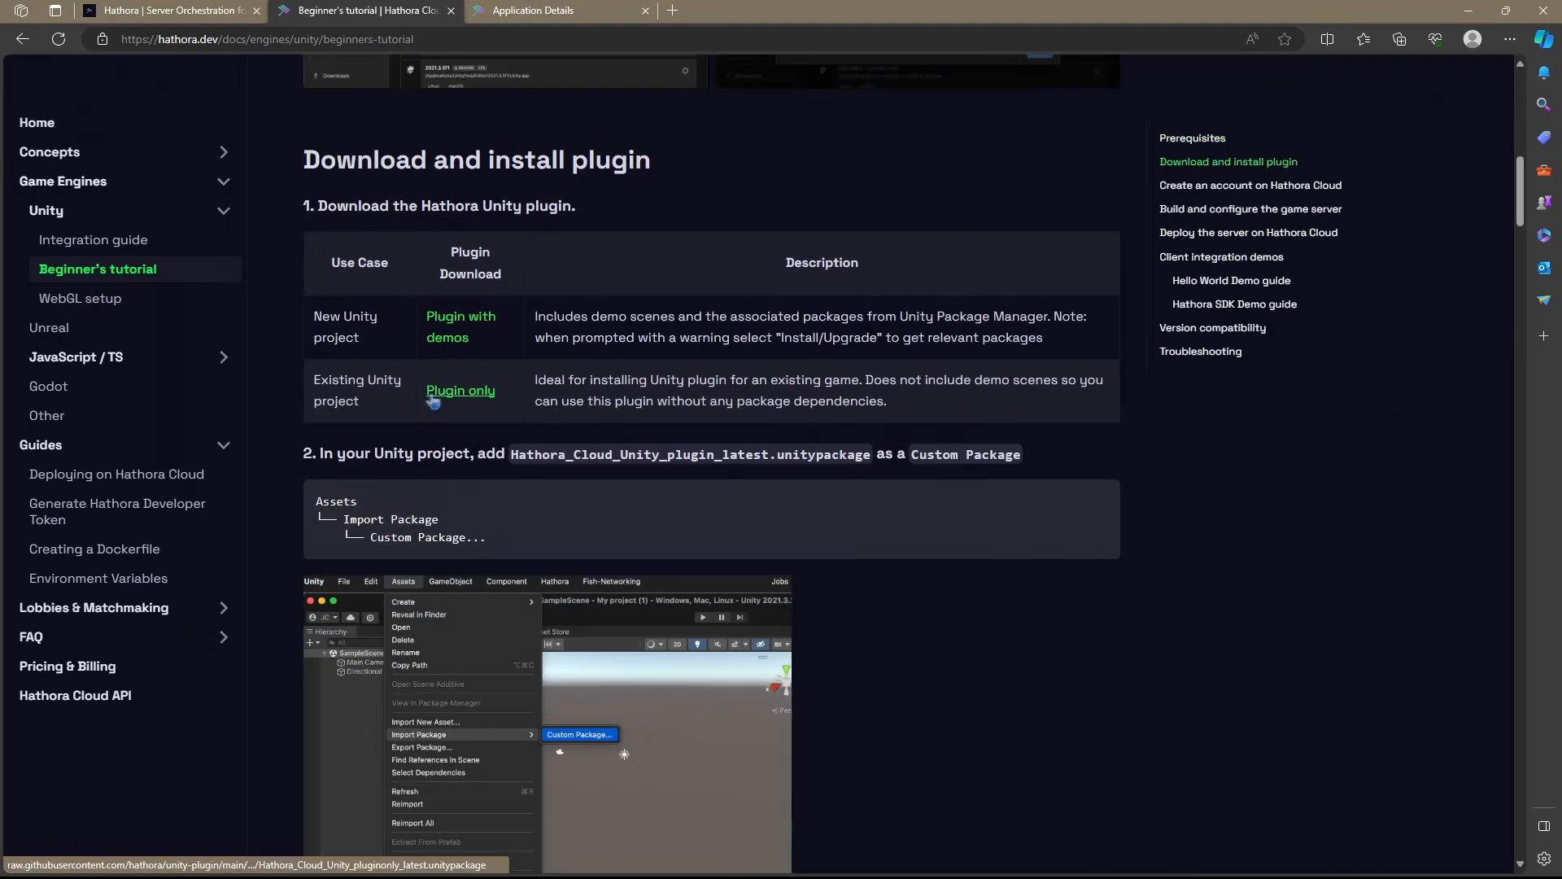
pyautogui.click(454, 397)
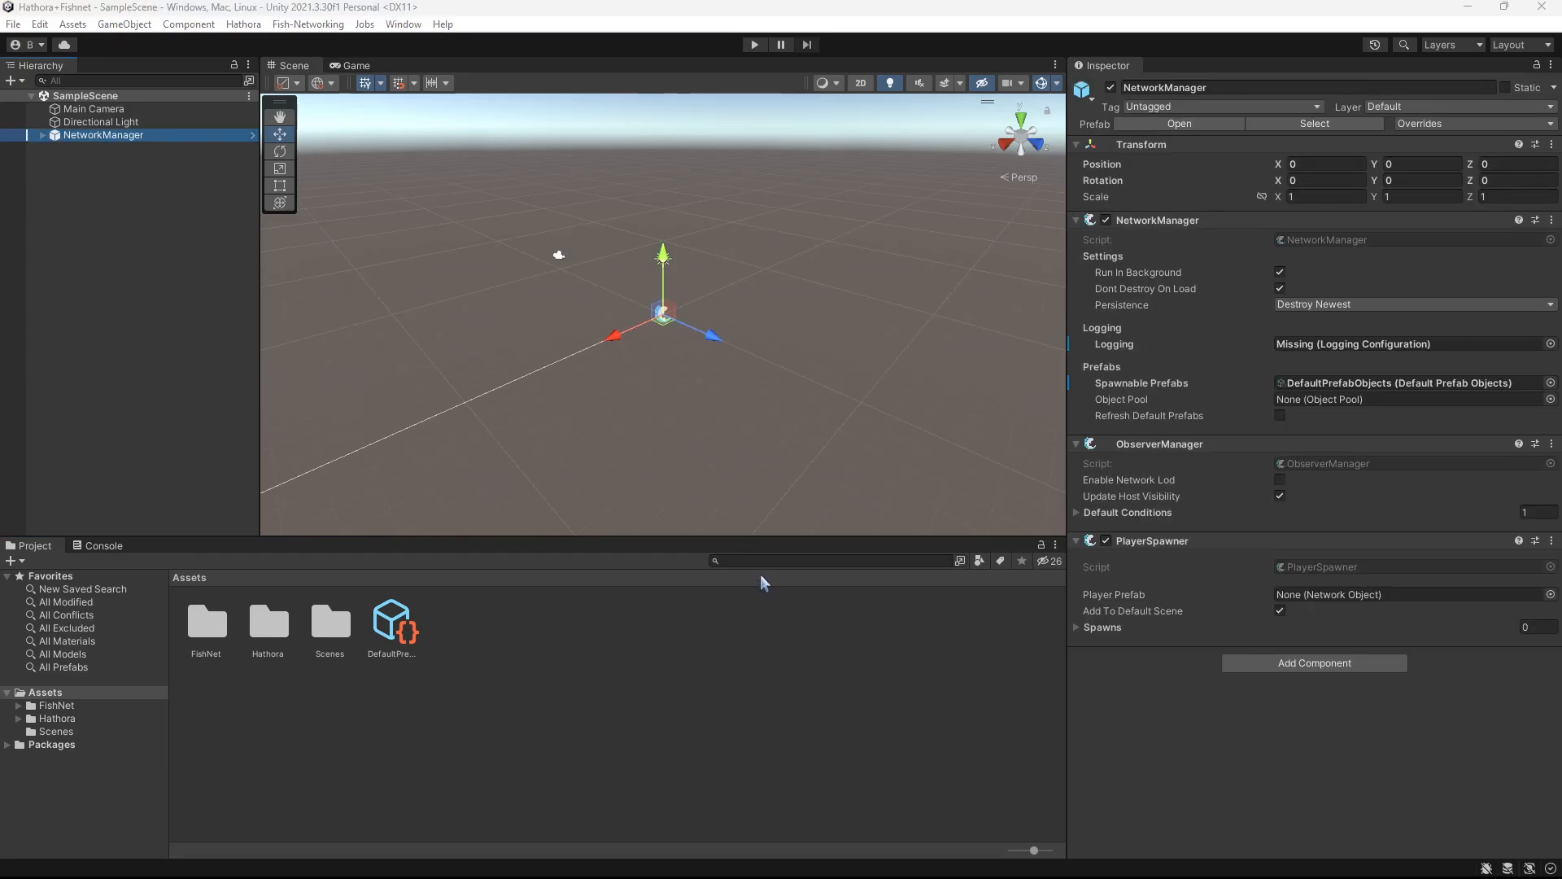
# Search the project assets for the NetworkManager prefab and add it to SampleScene in Unity.
pyautogui.click(758, 563)
pyautogui.write('Networkmanani')
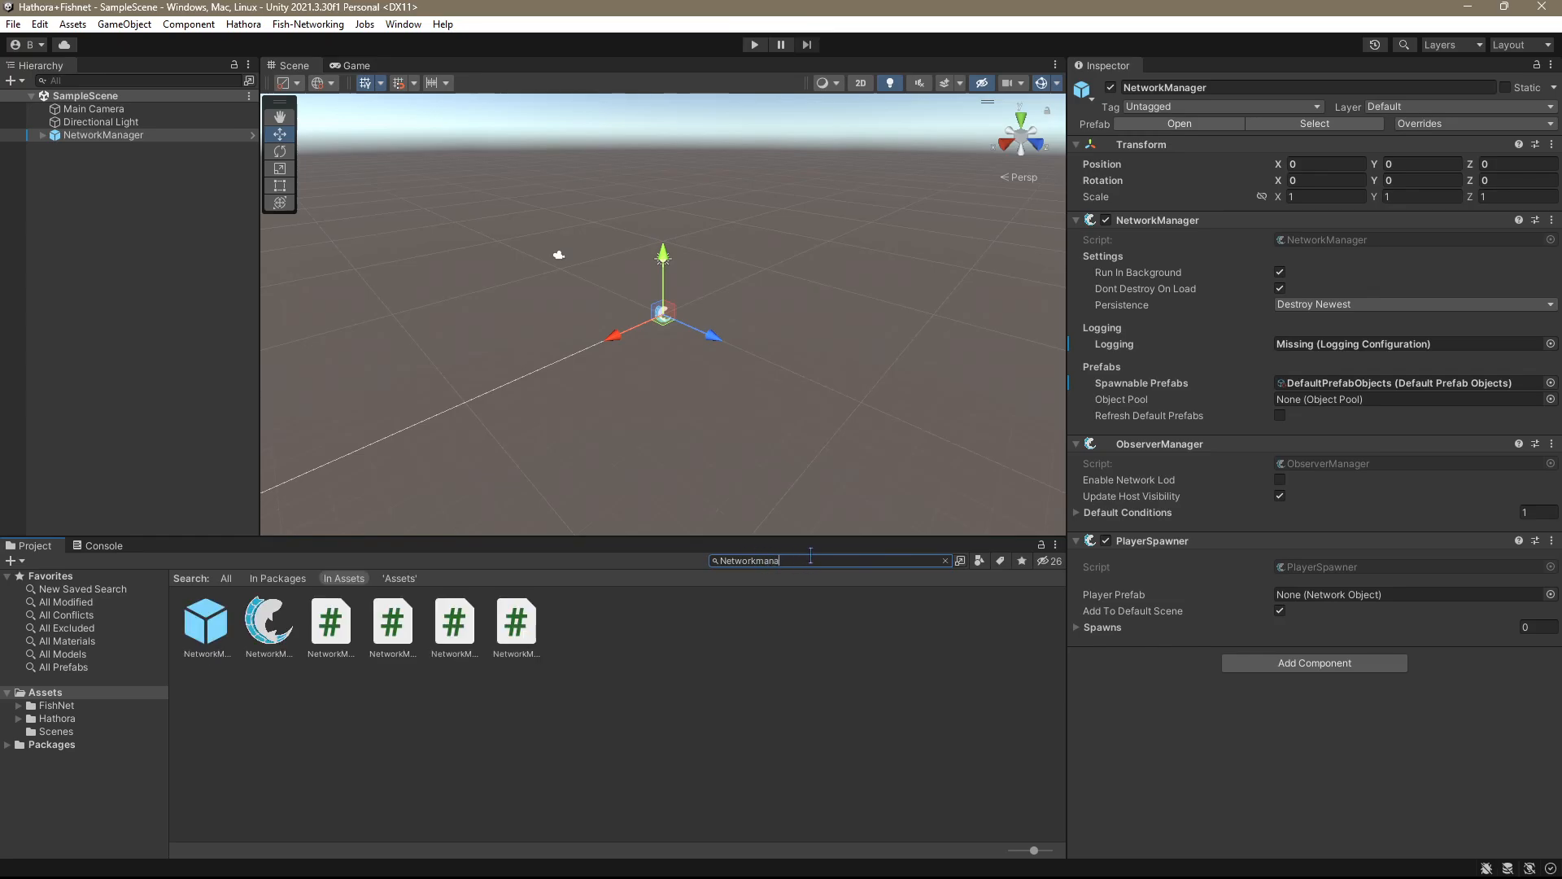
pyautogui.moveTo(180, 627); pyautogui.dragTo(60, 274)
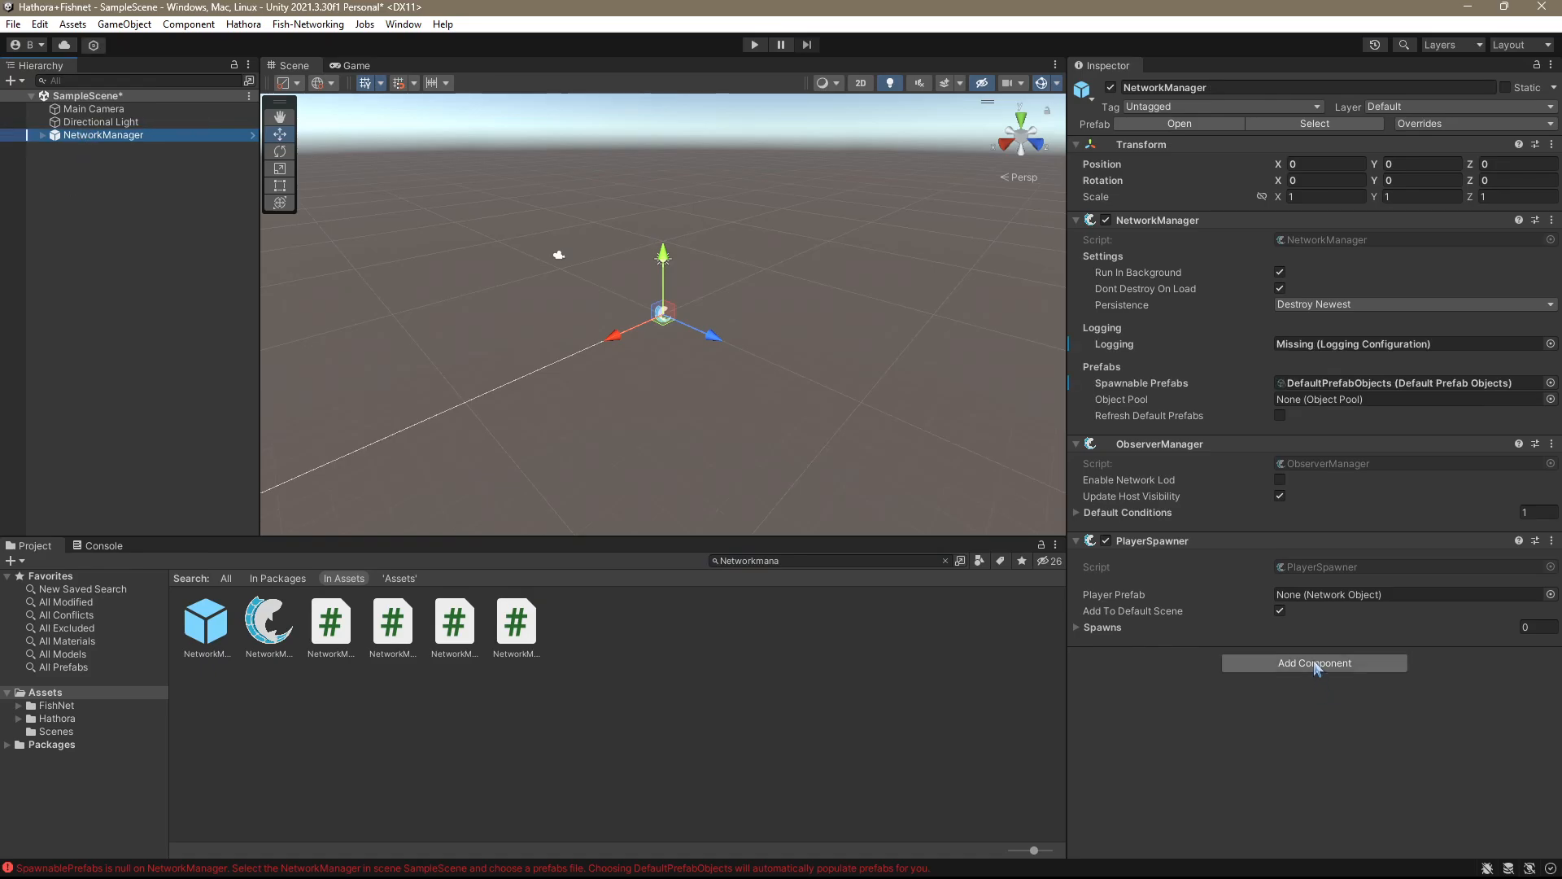
# Add a Tugboat component to the NetworkManager object and assign DefaultPrefabObjects as its spawnable prefabs.
pyautogui.click(1314, 662)
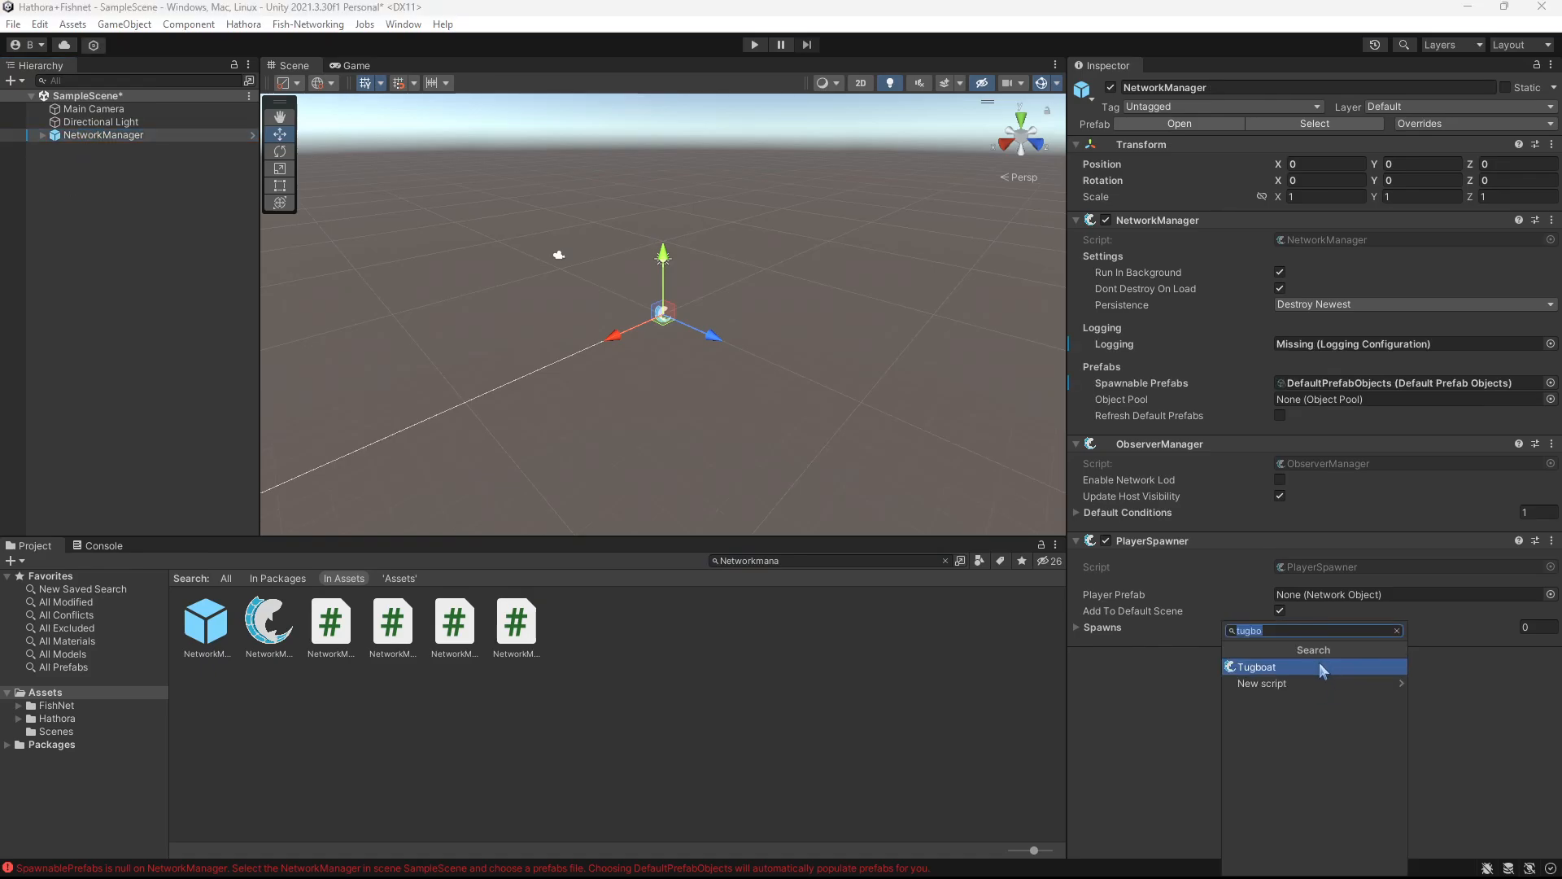
pyautogui.click(1320, 670)
pyautogui.scroll(-2, 1231, 801)
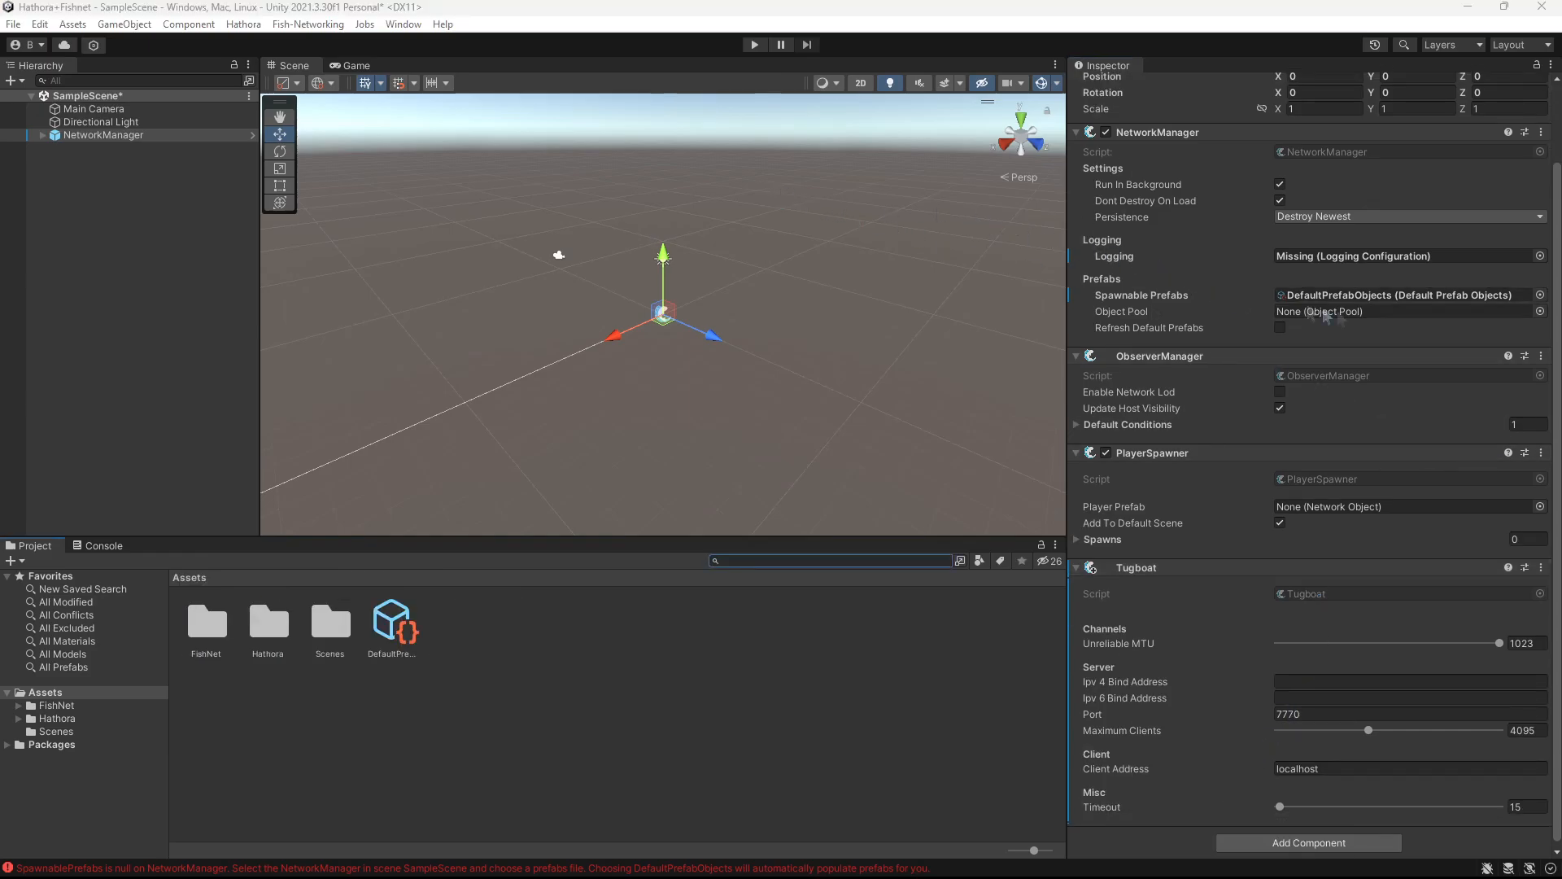
pyautogui.click(1541, 295)
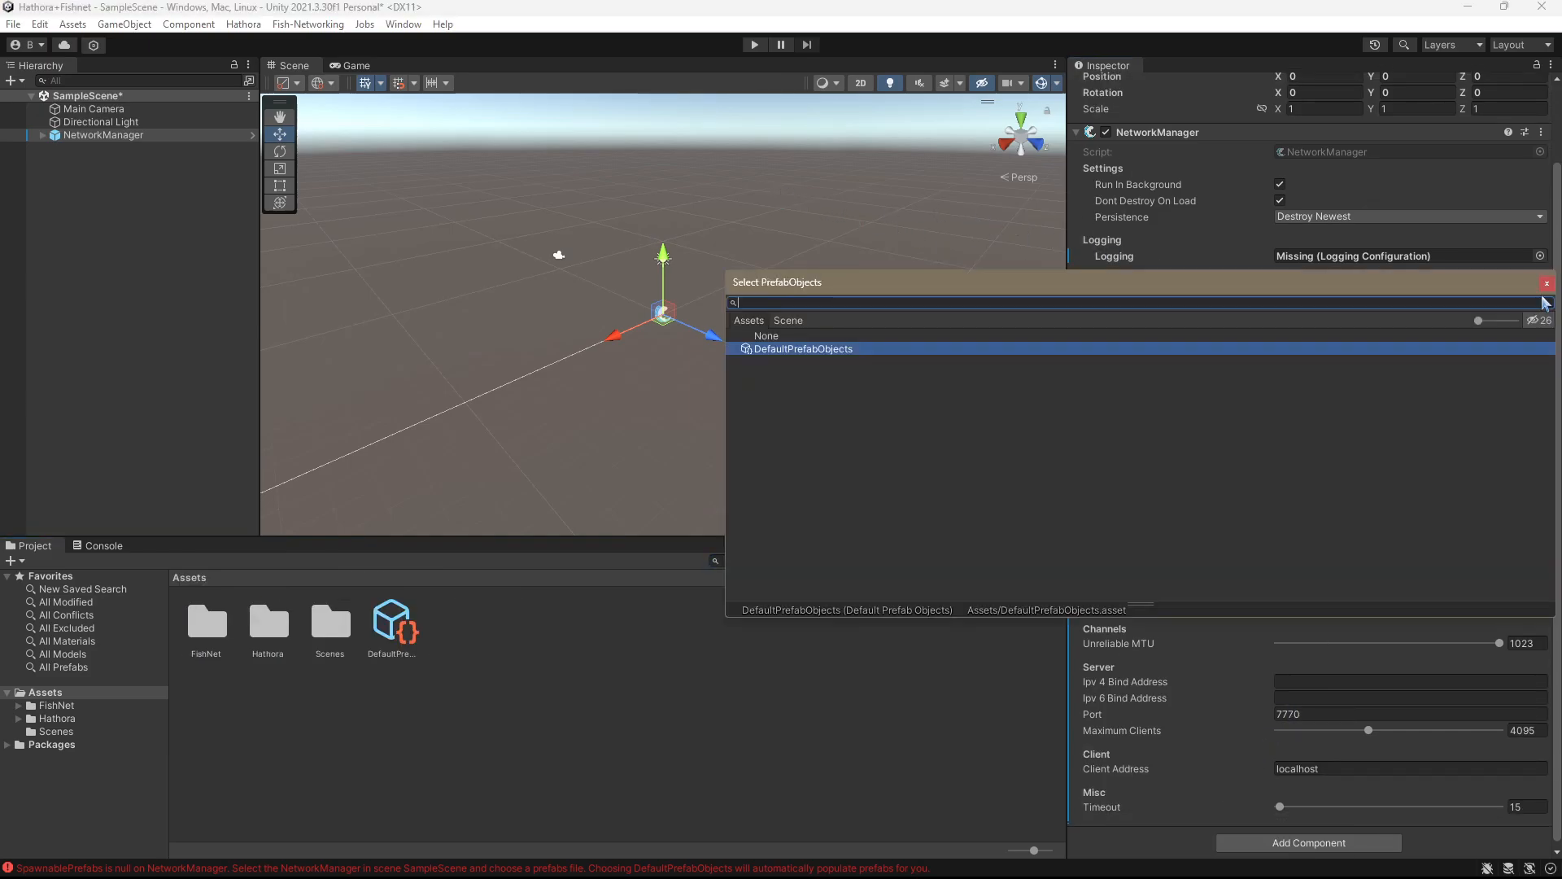
pyautogui.doubleClick(795, 349)
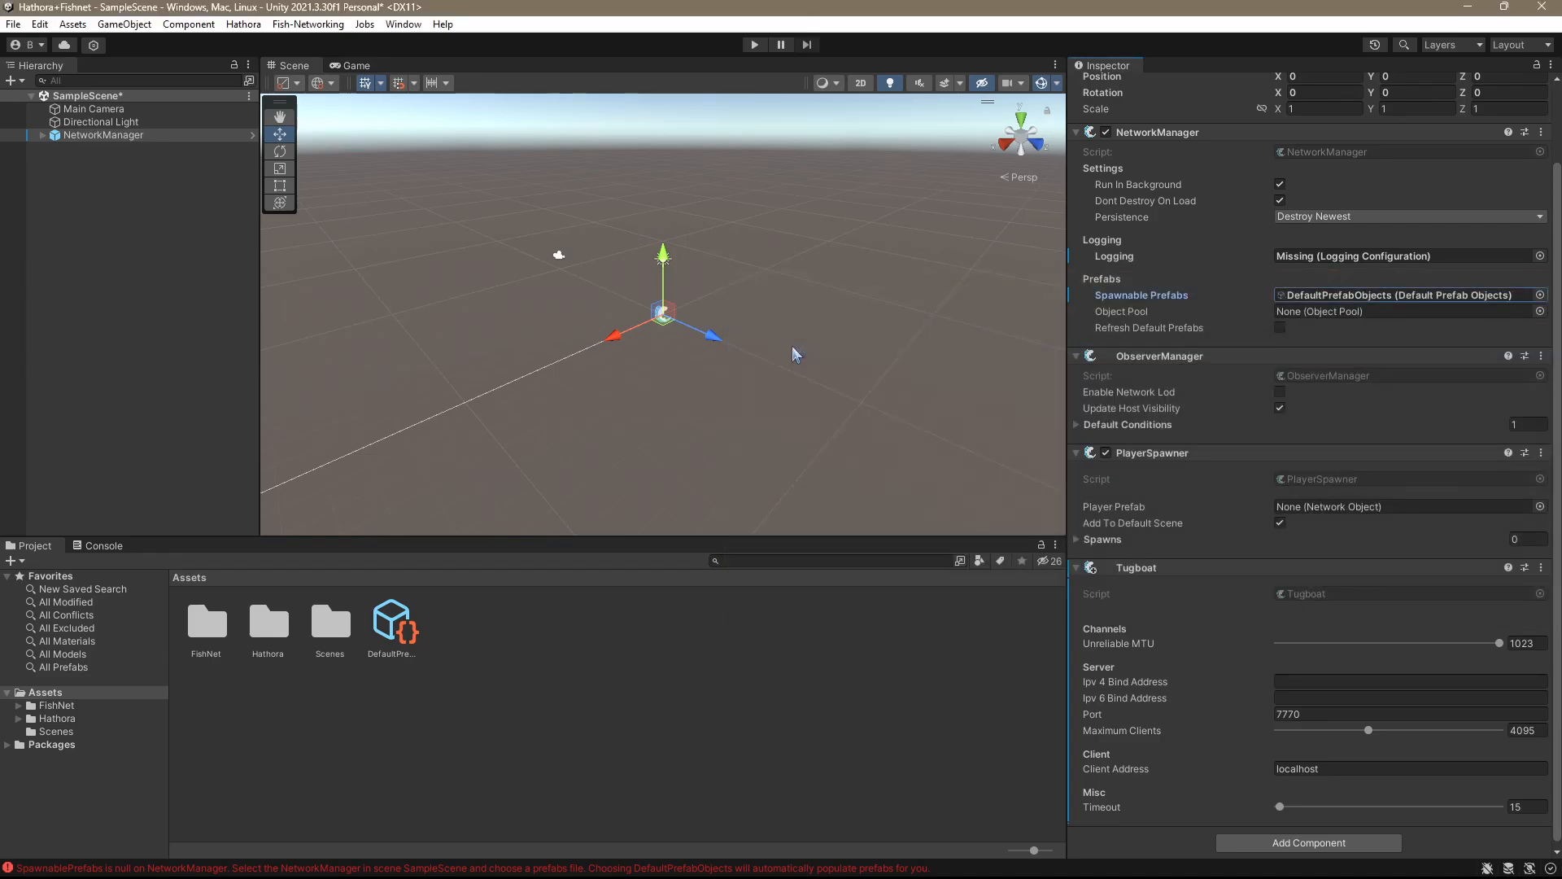
# Create a new HathoraServerConfig asset and select it in the Assets folder.
pyautogui.click(249, 26)
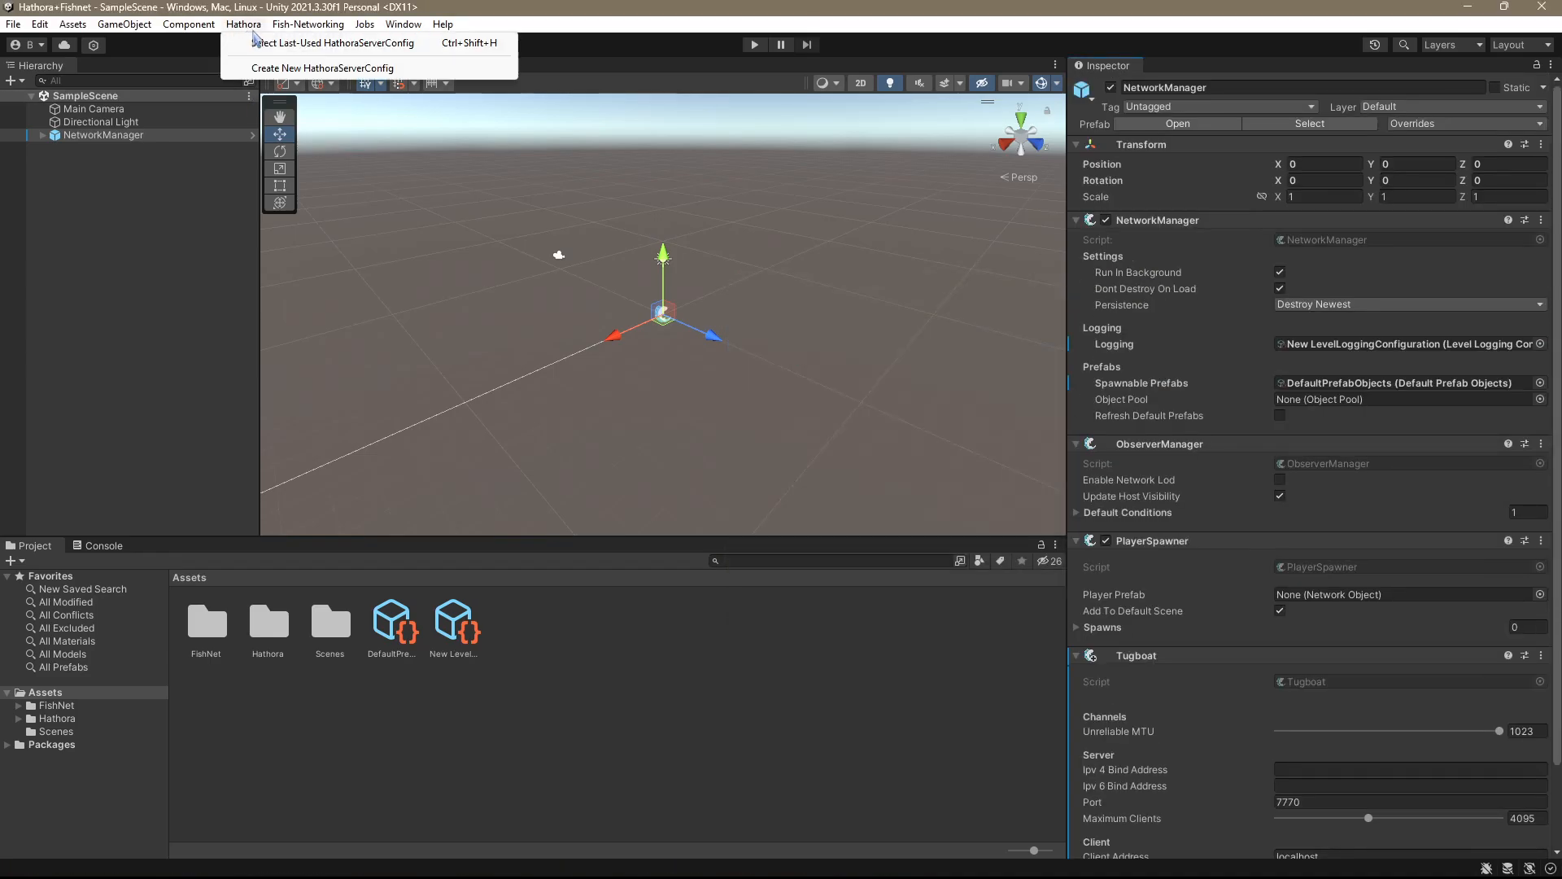
pyautogui.click(280, 69)
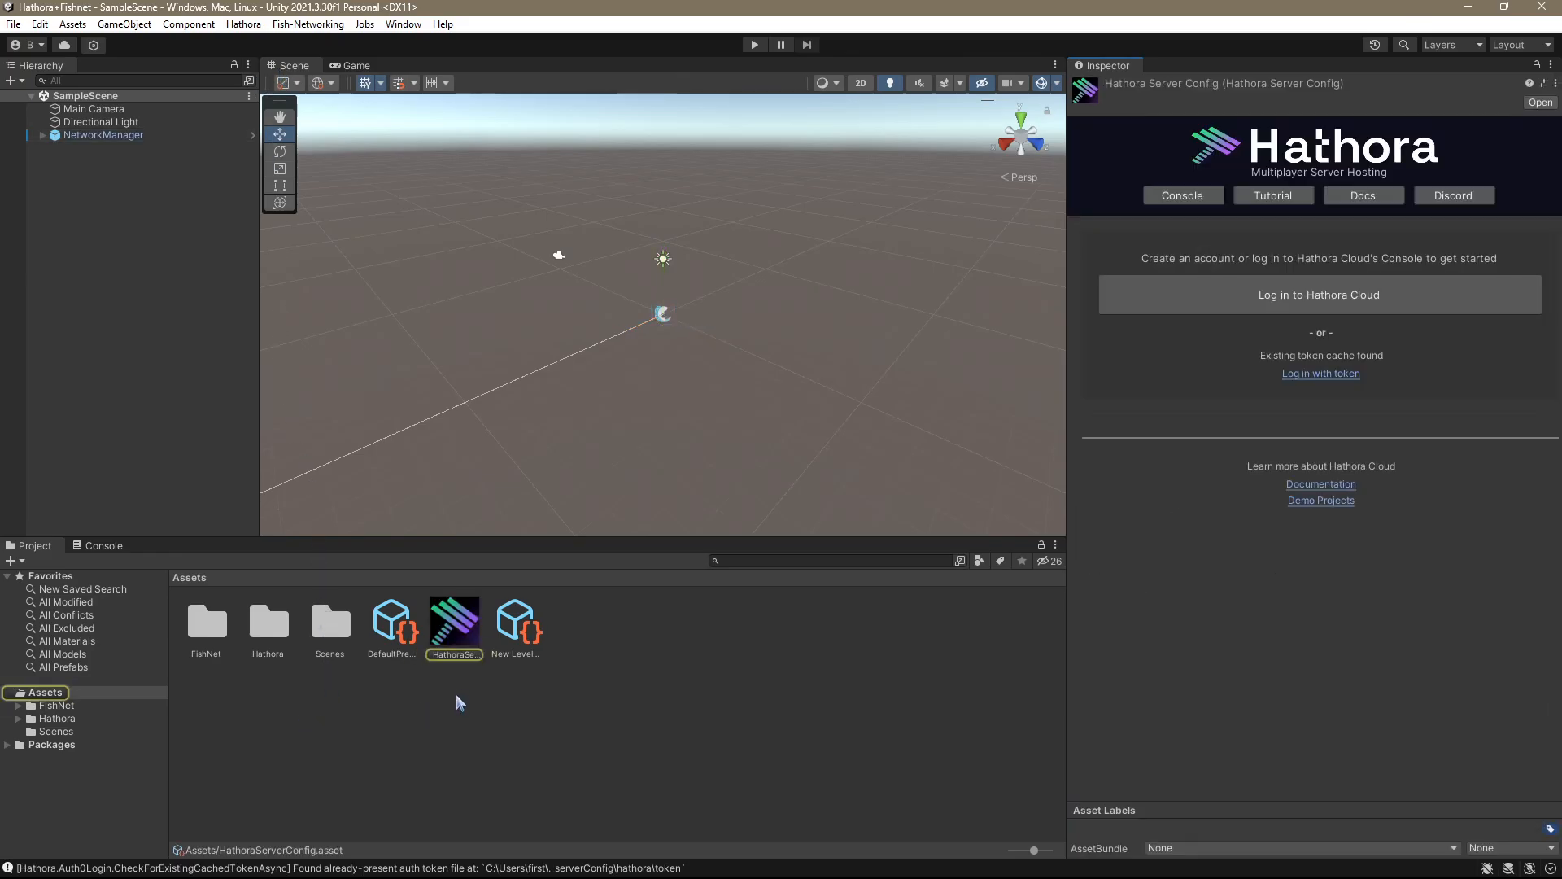
pyautogui.click(319, 733)
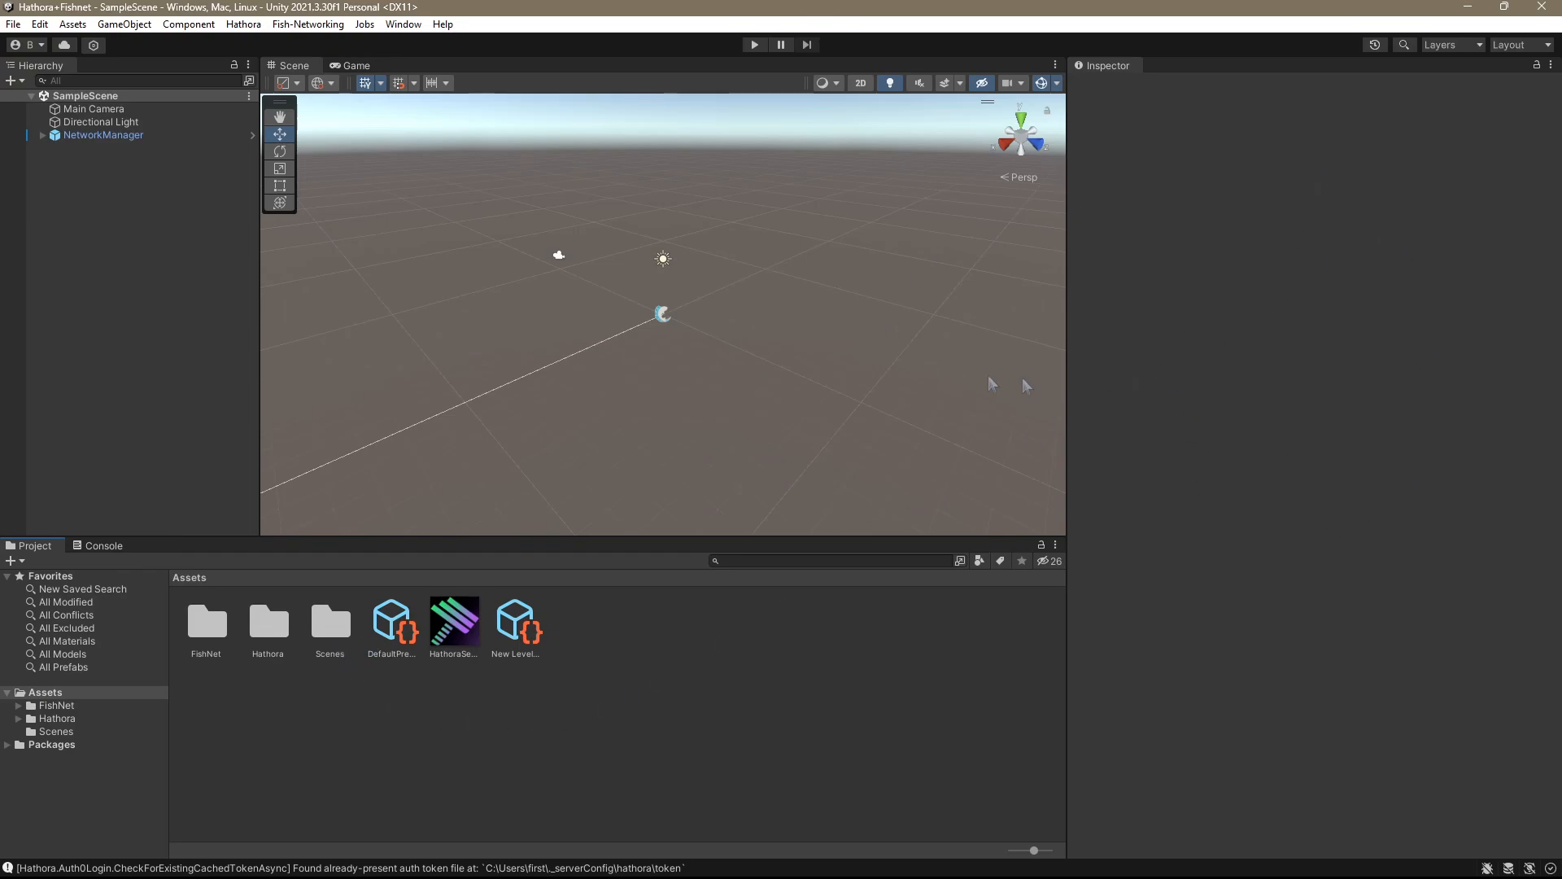
pyautogui.click(460, 633)
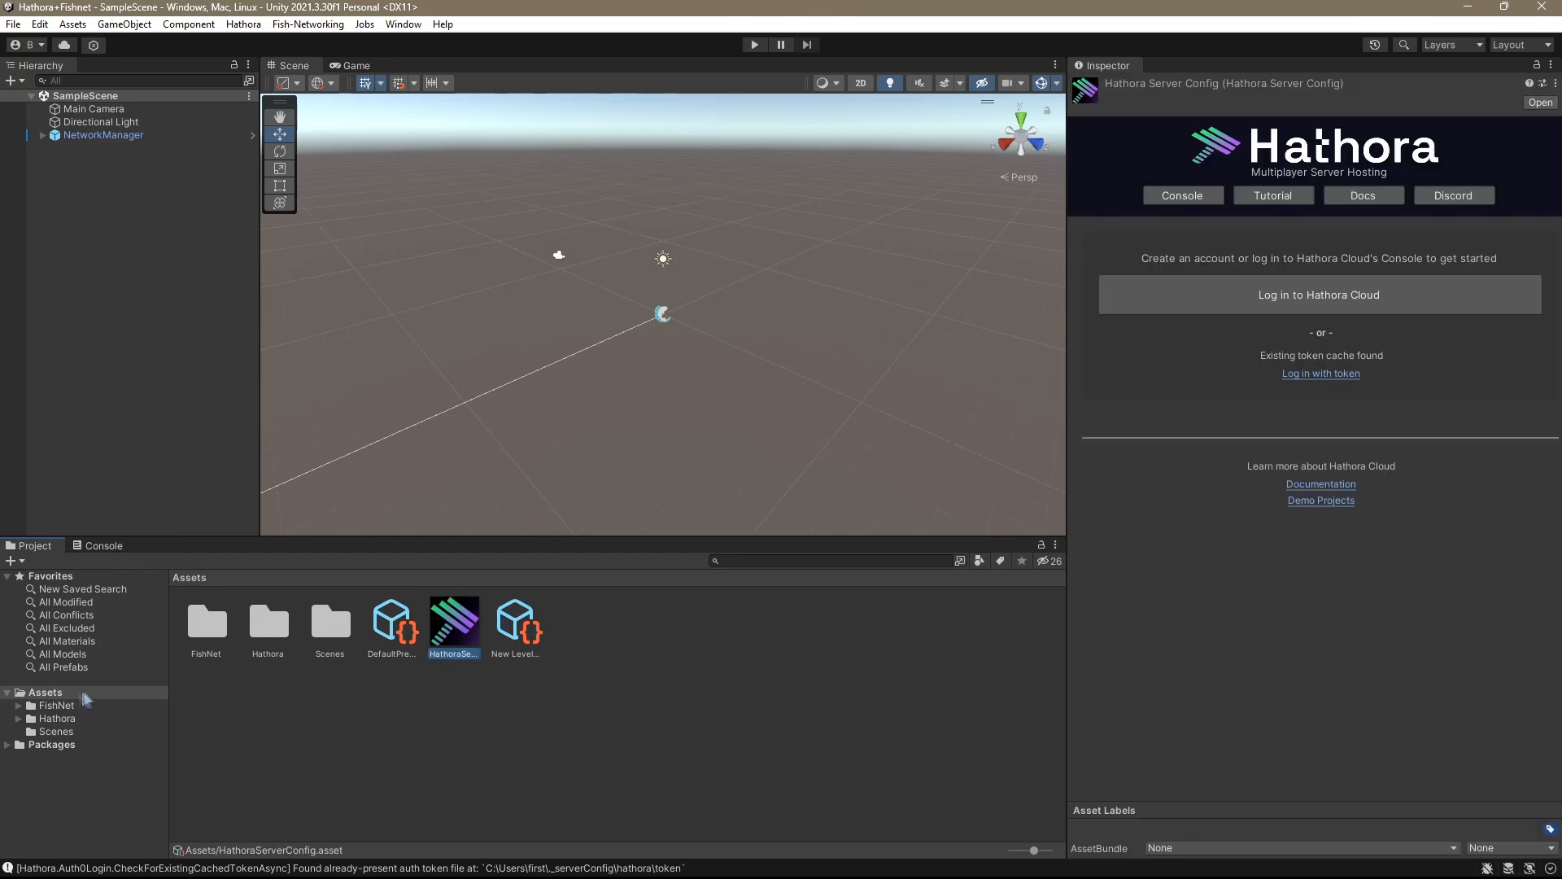
# Log in to Hathora Cloud from the server config, confirm the device code in the browser and close the browser window.
pyautogui.click(1225, 399)
pyautogui.click(1282, 301)
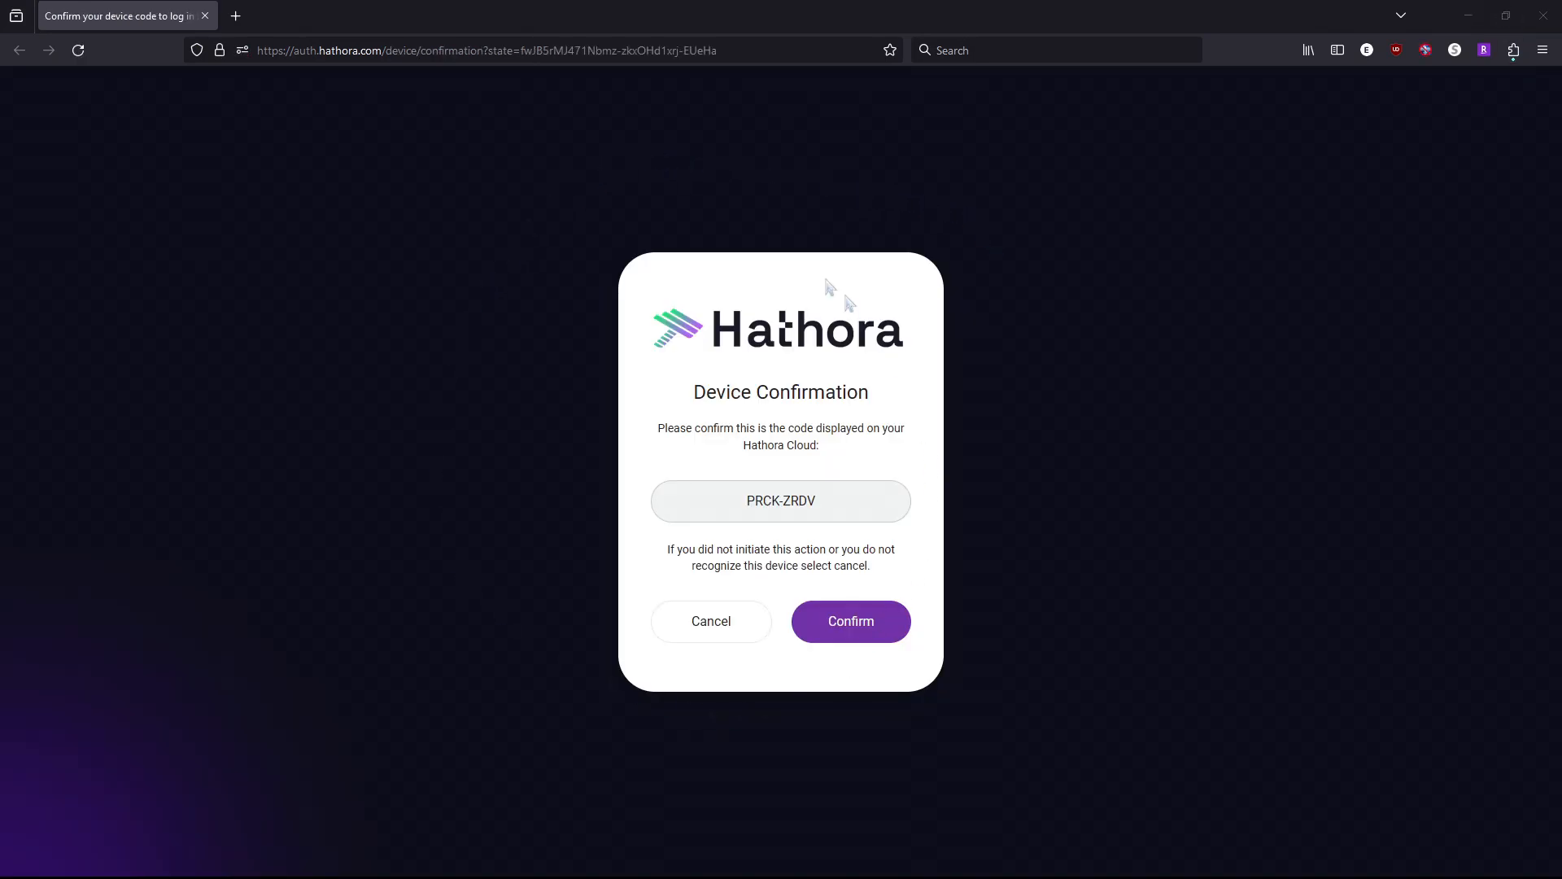
pyautogui.click(846, 625)
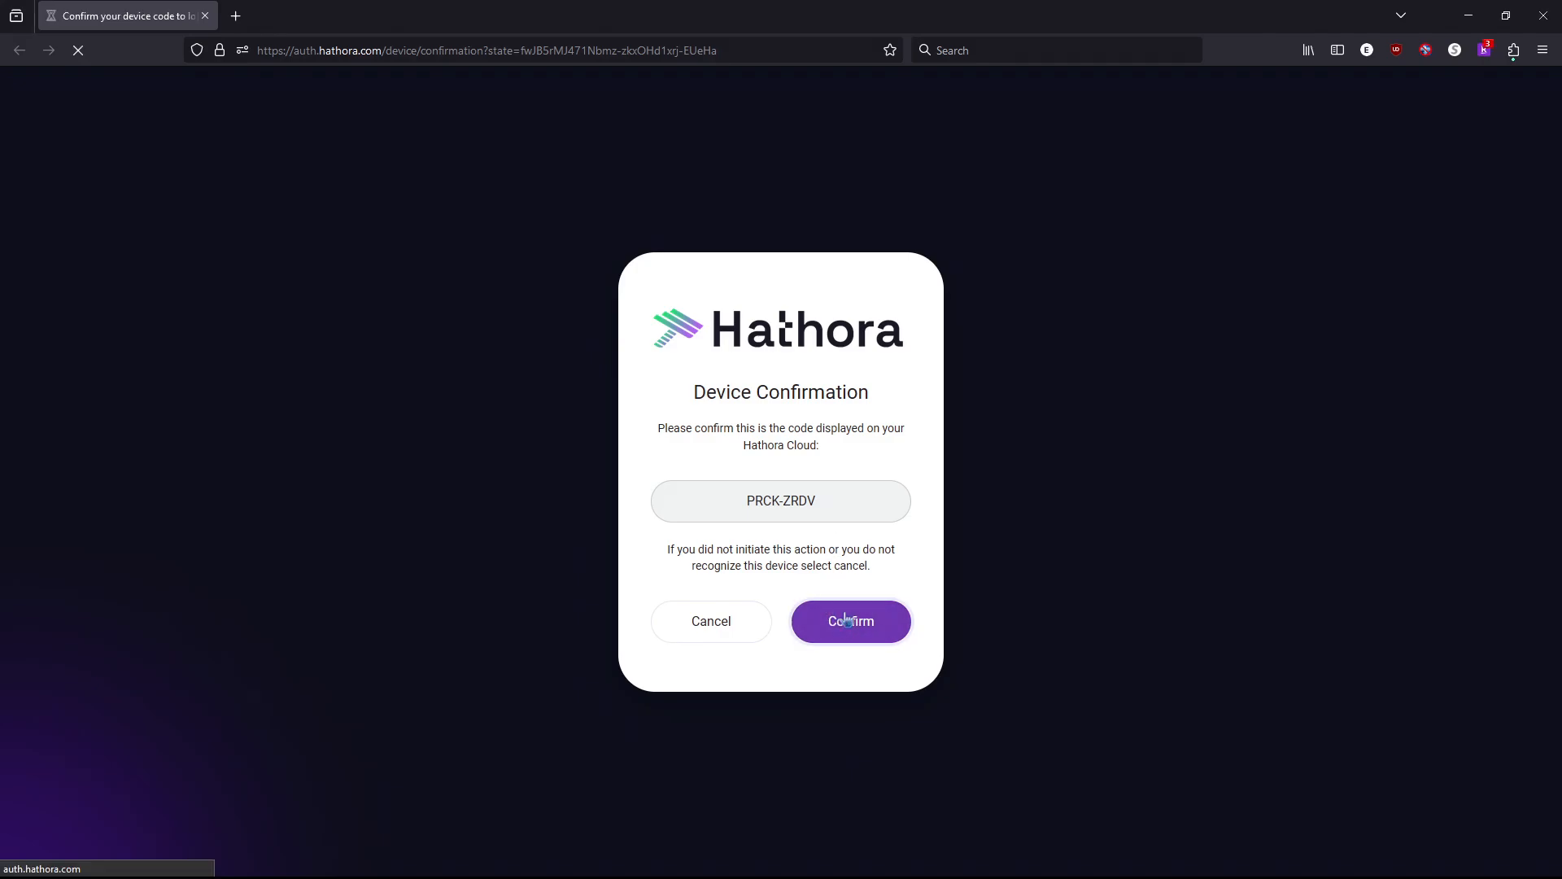
pyautogui.click(1544, 20)
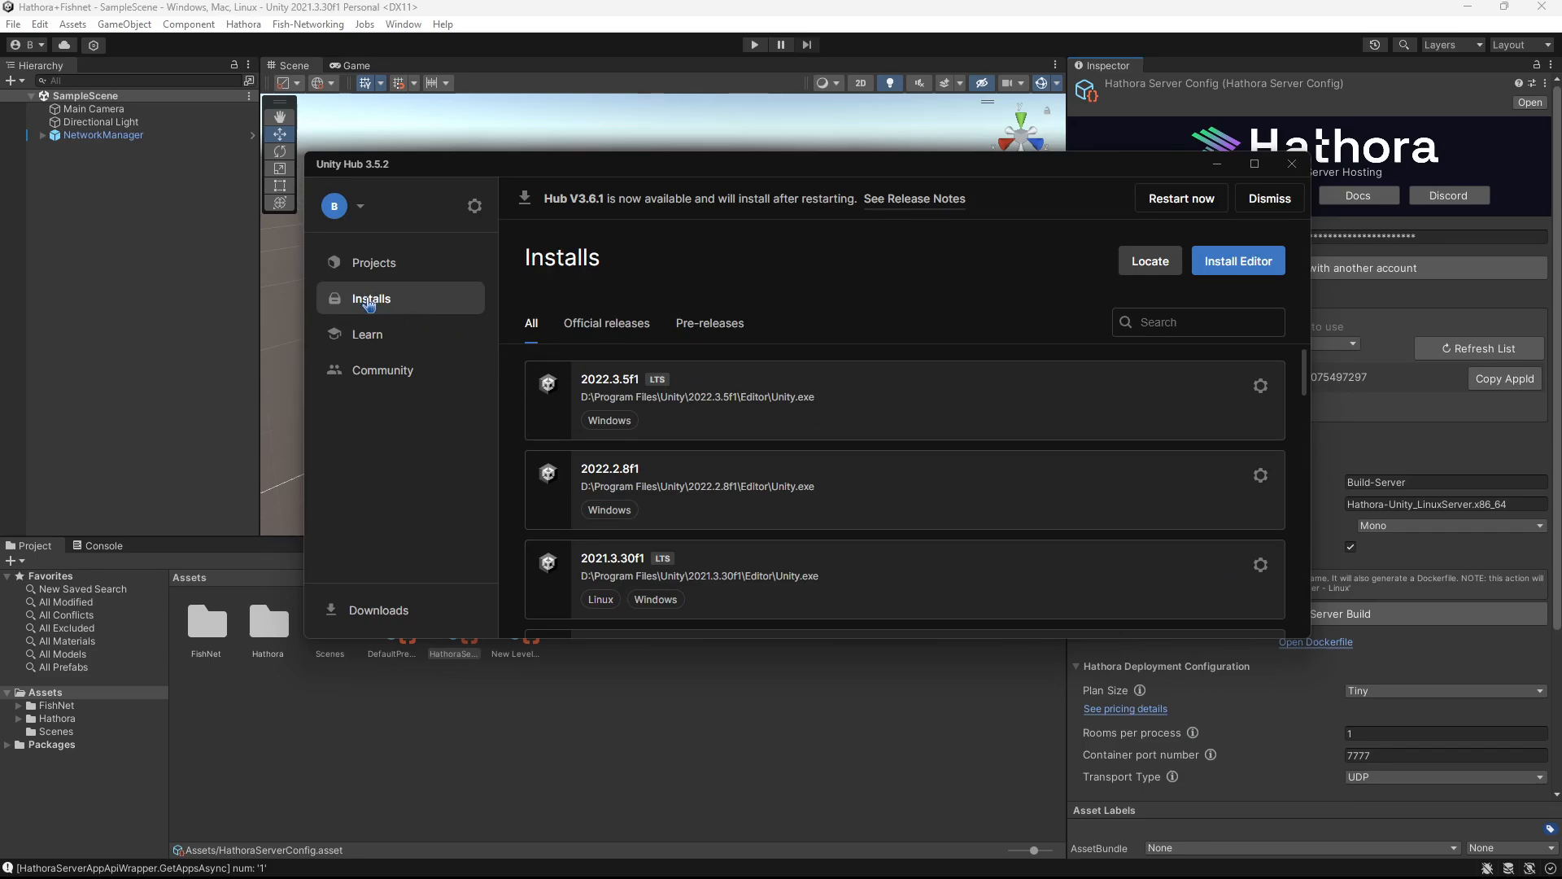
# Check in Unity Hub whether the Linux build support and Linux dedicated server modules are installed for Unity 2021.3.30f1.
pyautogui.click(1261, 567)
pyautogui.click(1088, 489)
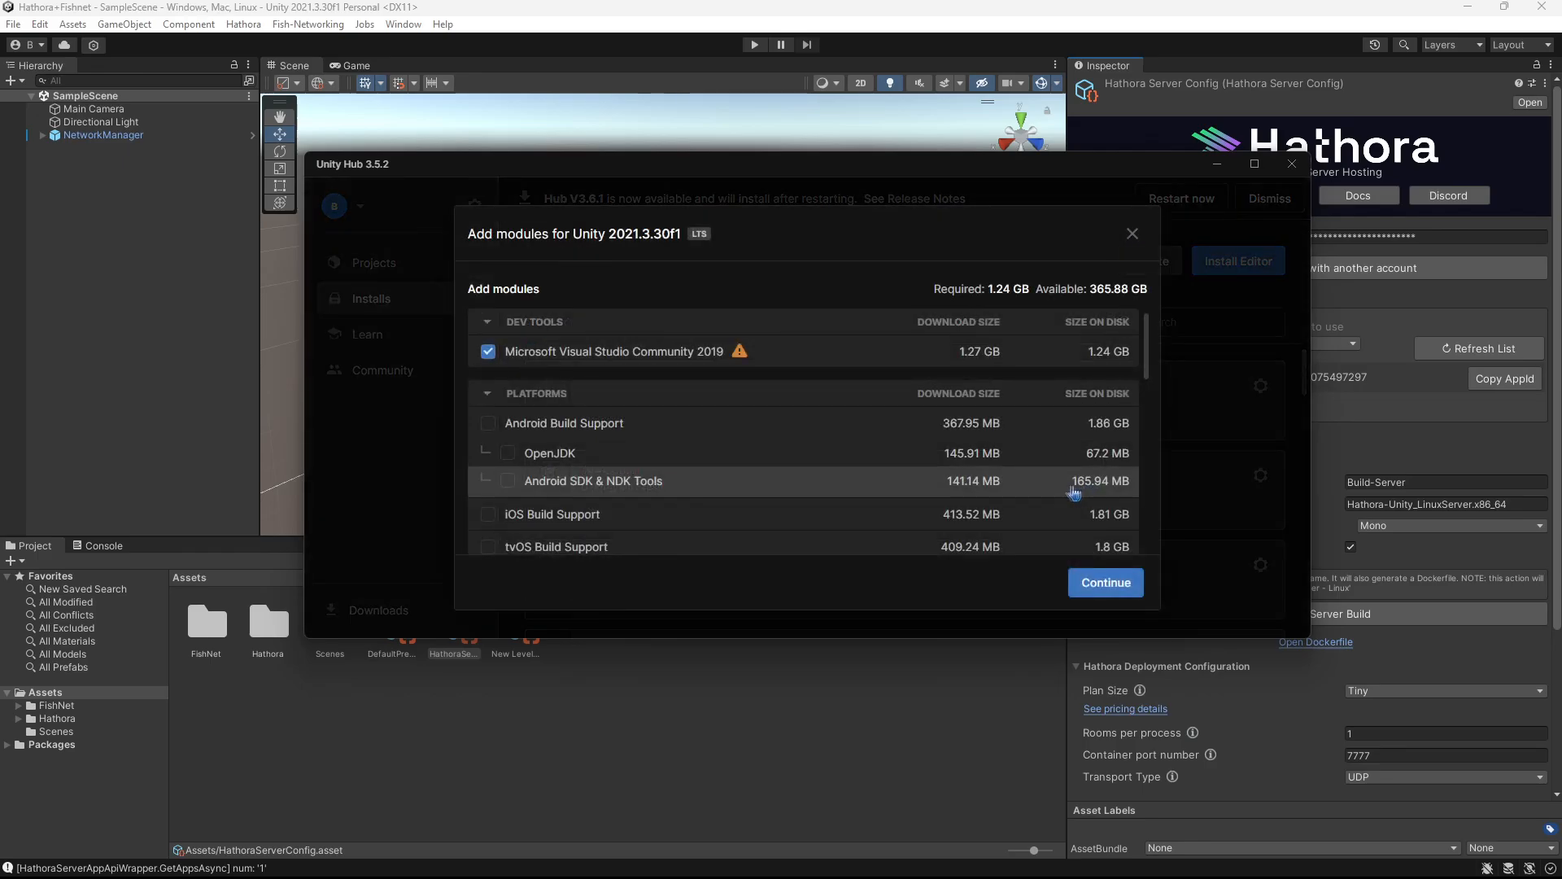
pyautogui.scroll(-2, 636, 372)
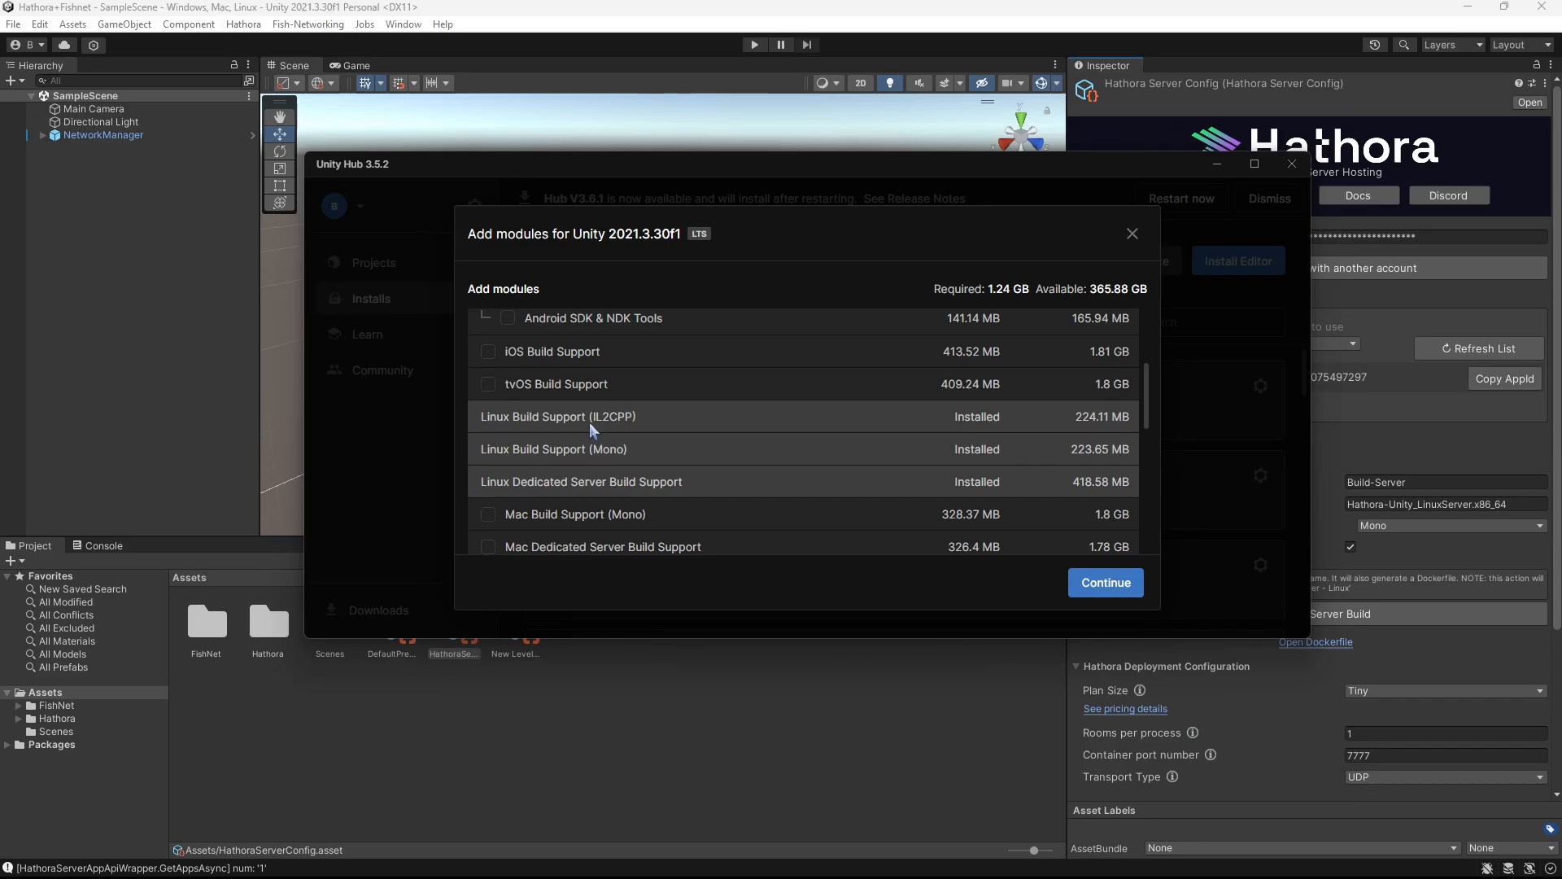
pyautogui.click(202, 584)
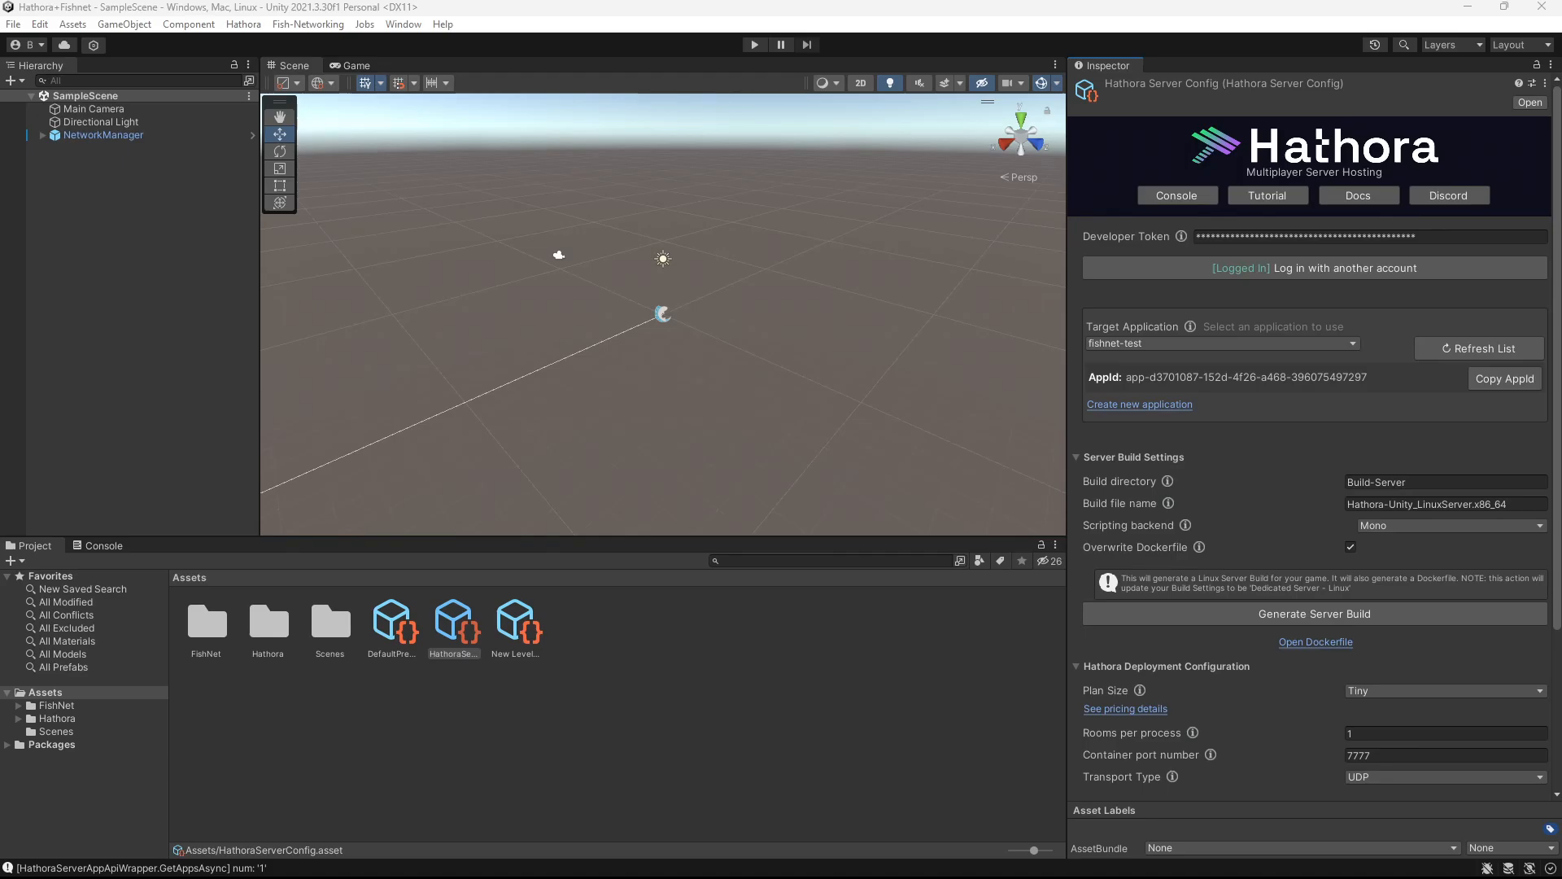
# Check that the Hathora server config targets the fishnet-test application and review its server build settings.
pyautogui.click(1213, 114)
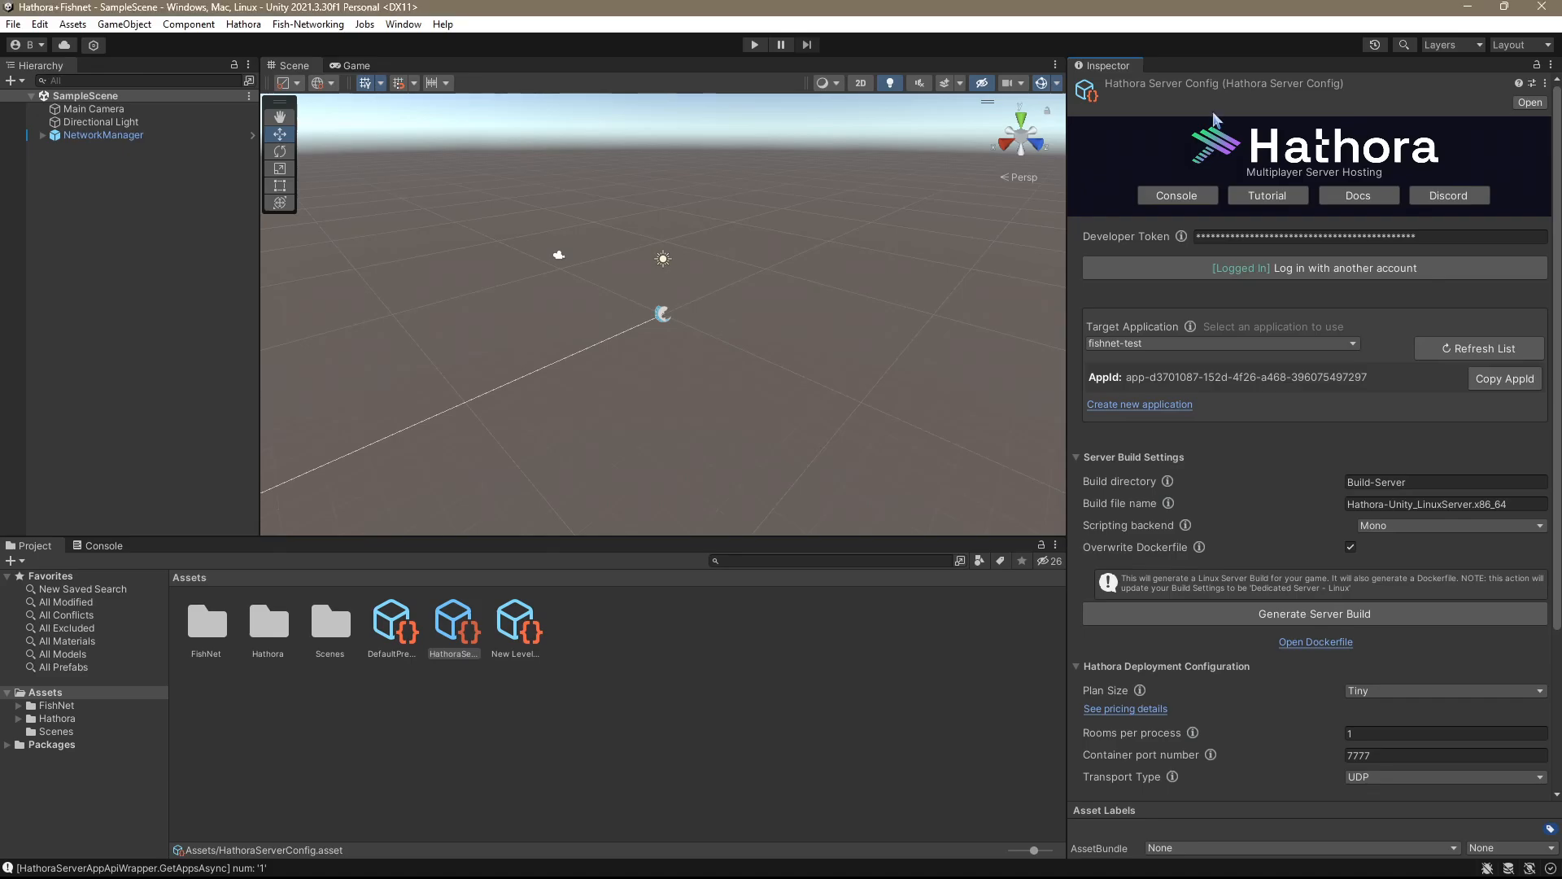
pyautogui.click(1136, 345)
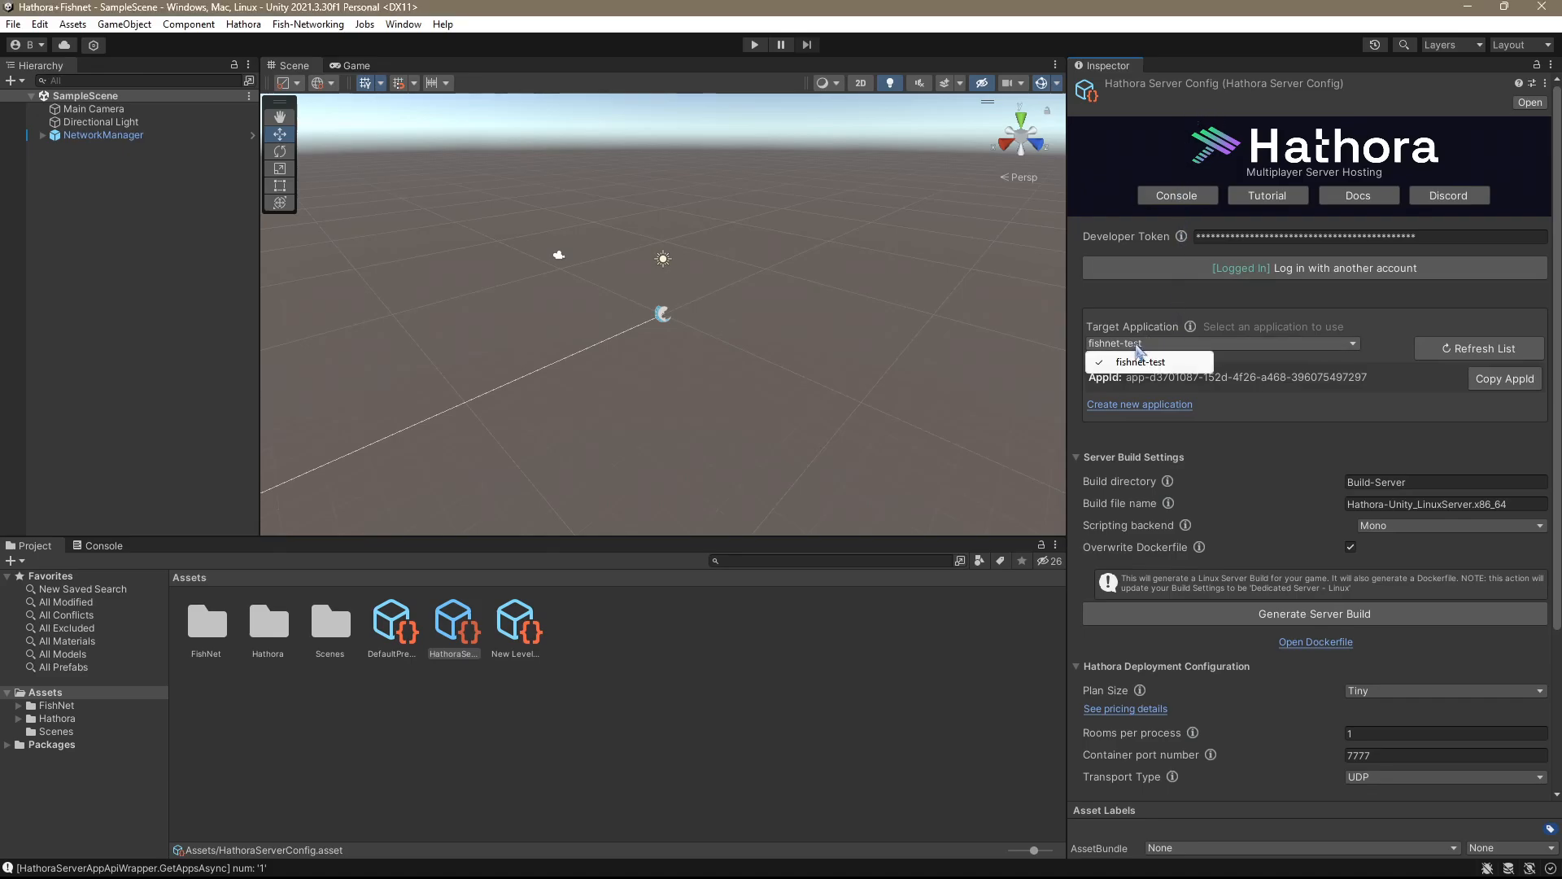
pyautogui.click(1422, 366)
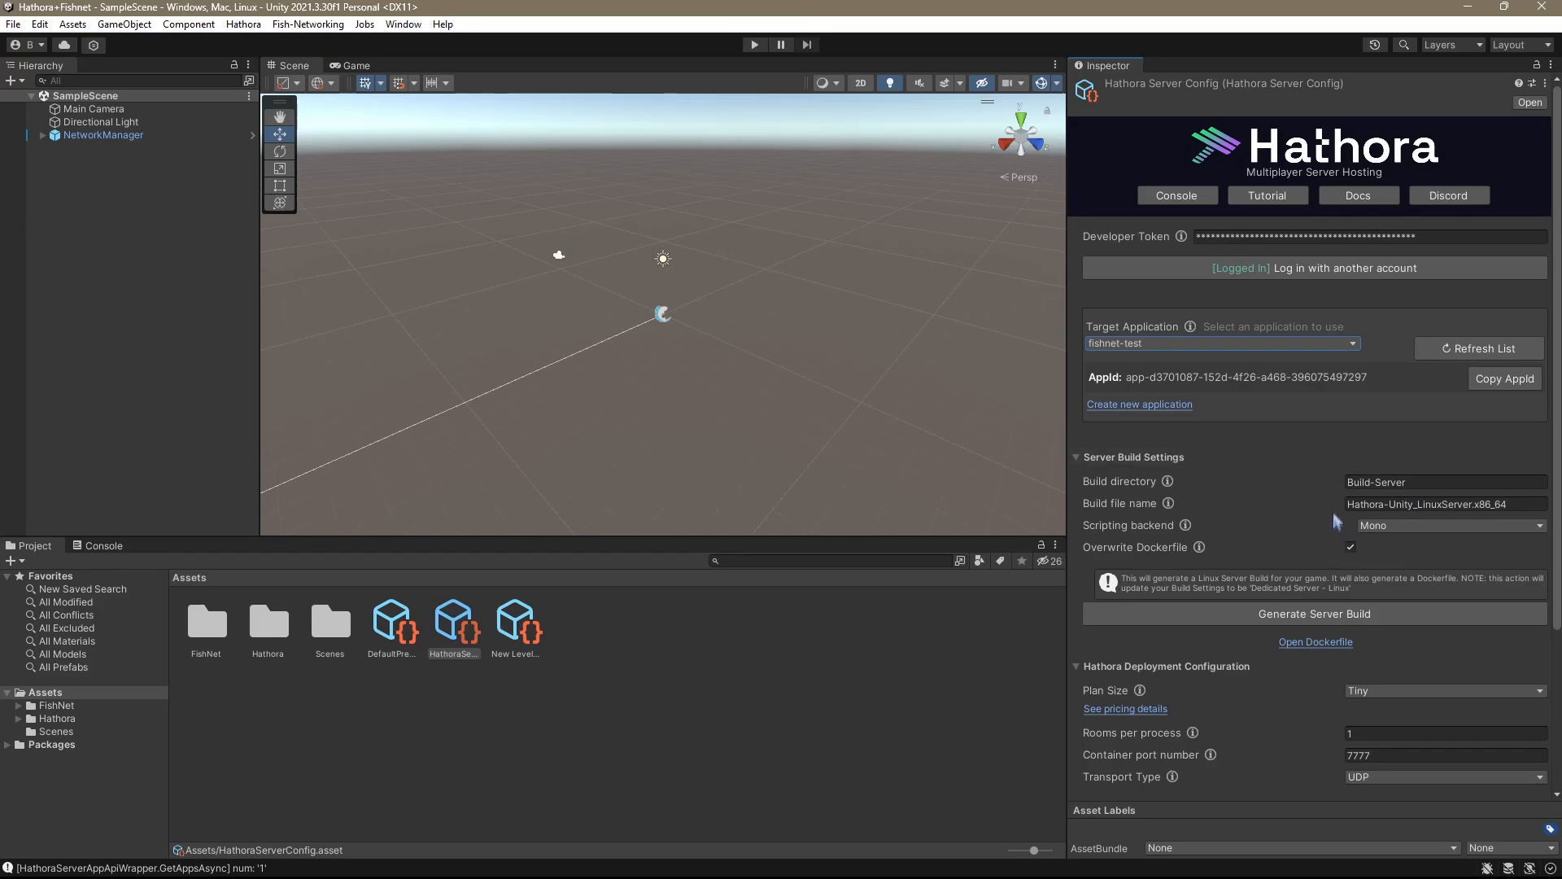
pyautogui.click(1351, 617)
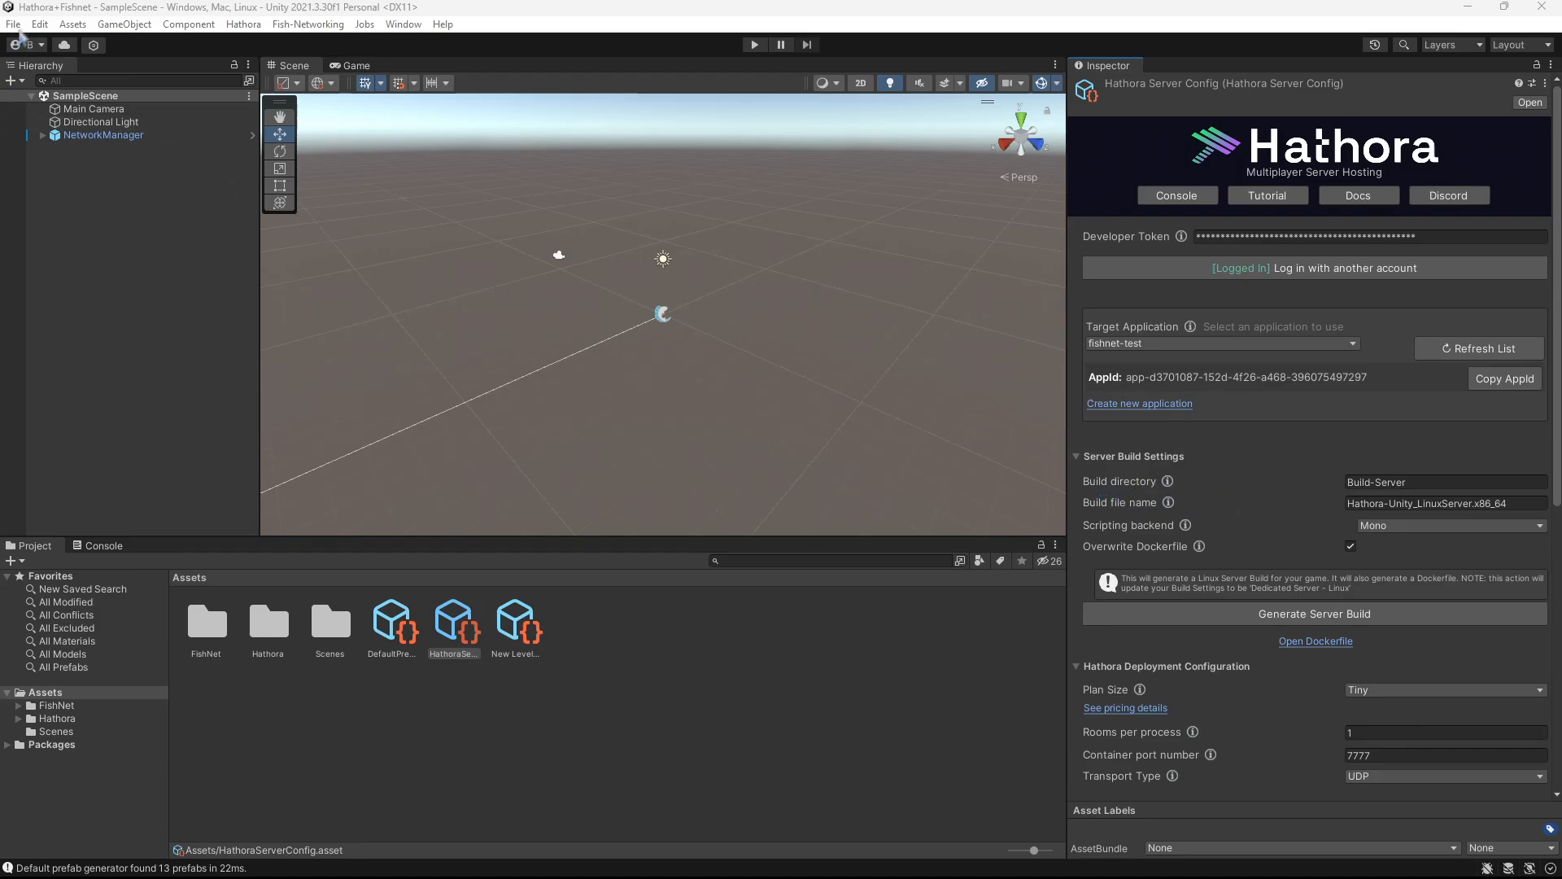
# Look at the Dedicated Server and the Windows, Mac, Linux platform options in the build settings, leaving the platform unswitched.
pyautogui.click(13, 24)
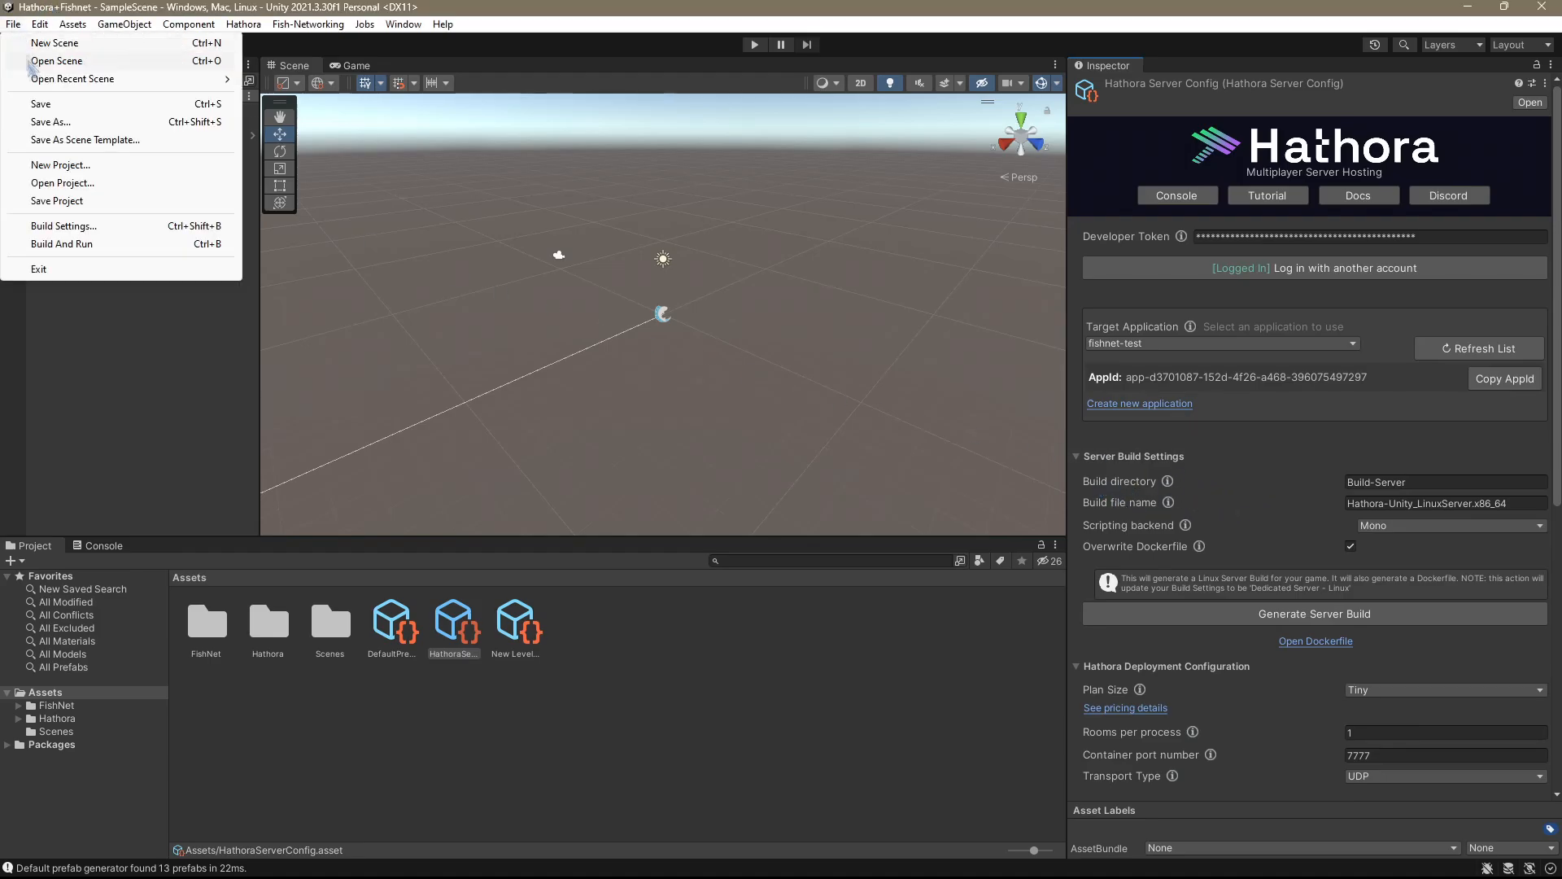
pyautogui.click(57, 226)
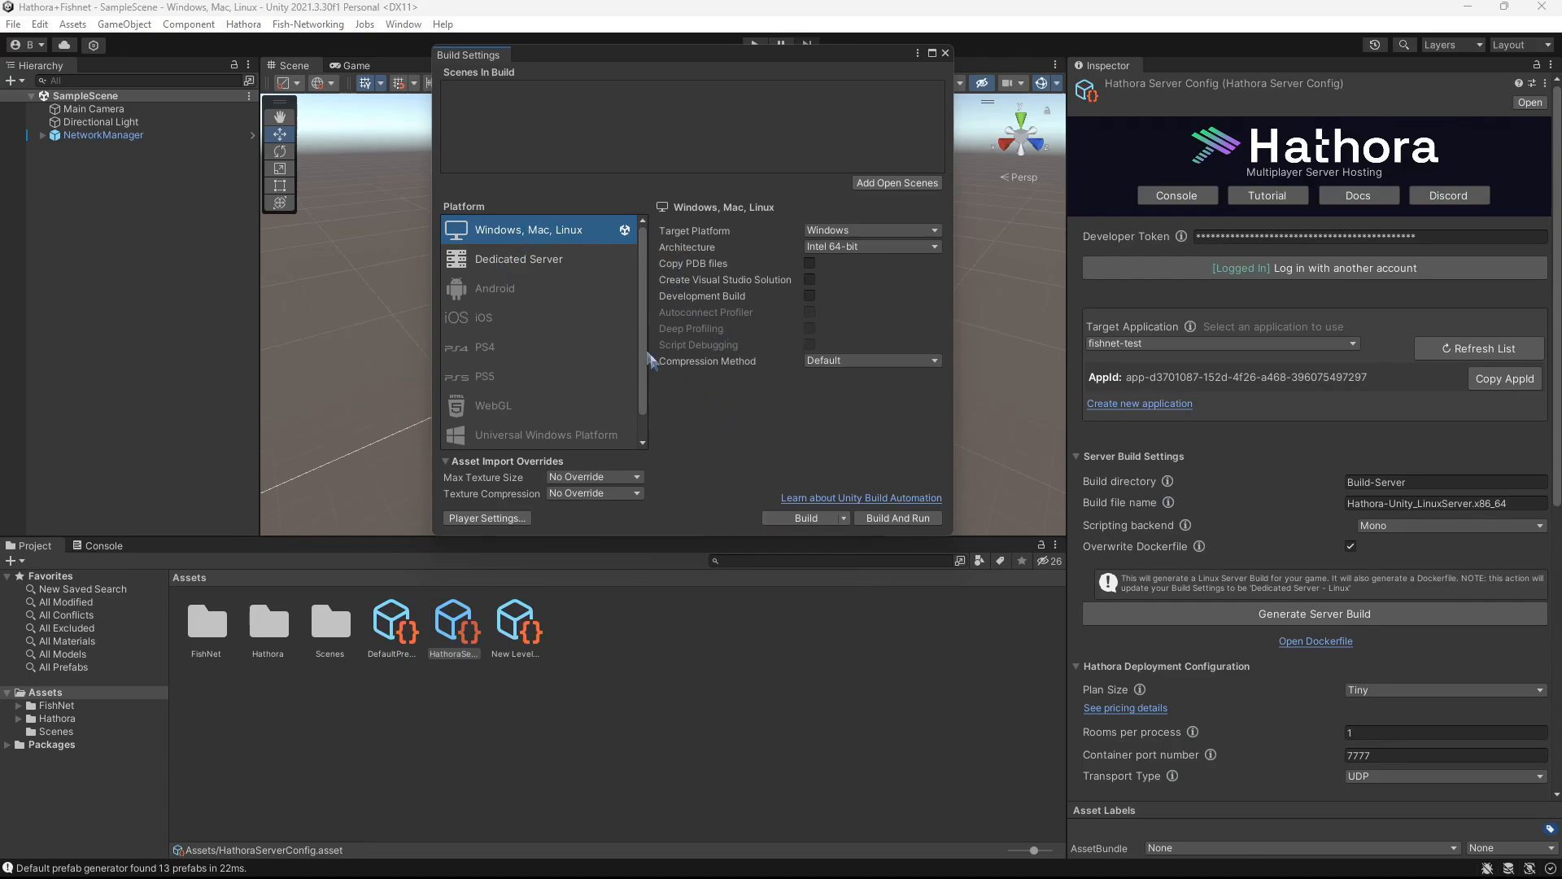
pyautogui.click(528, 257)
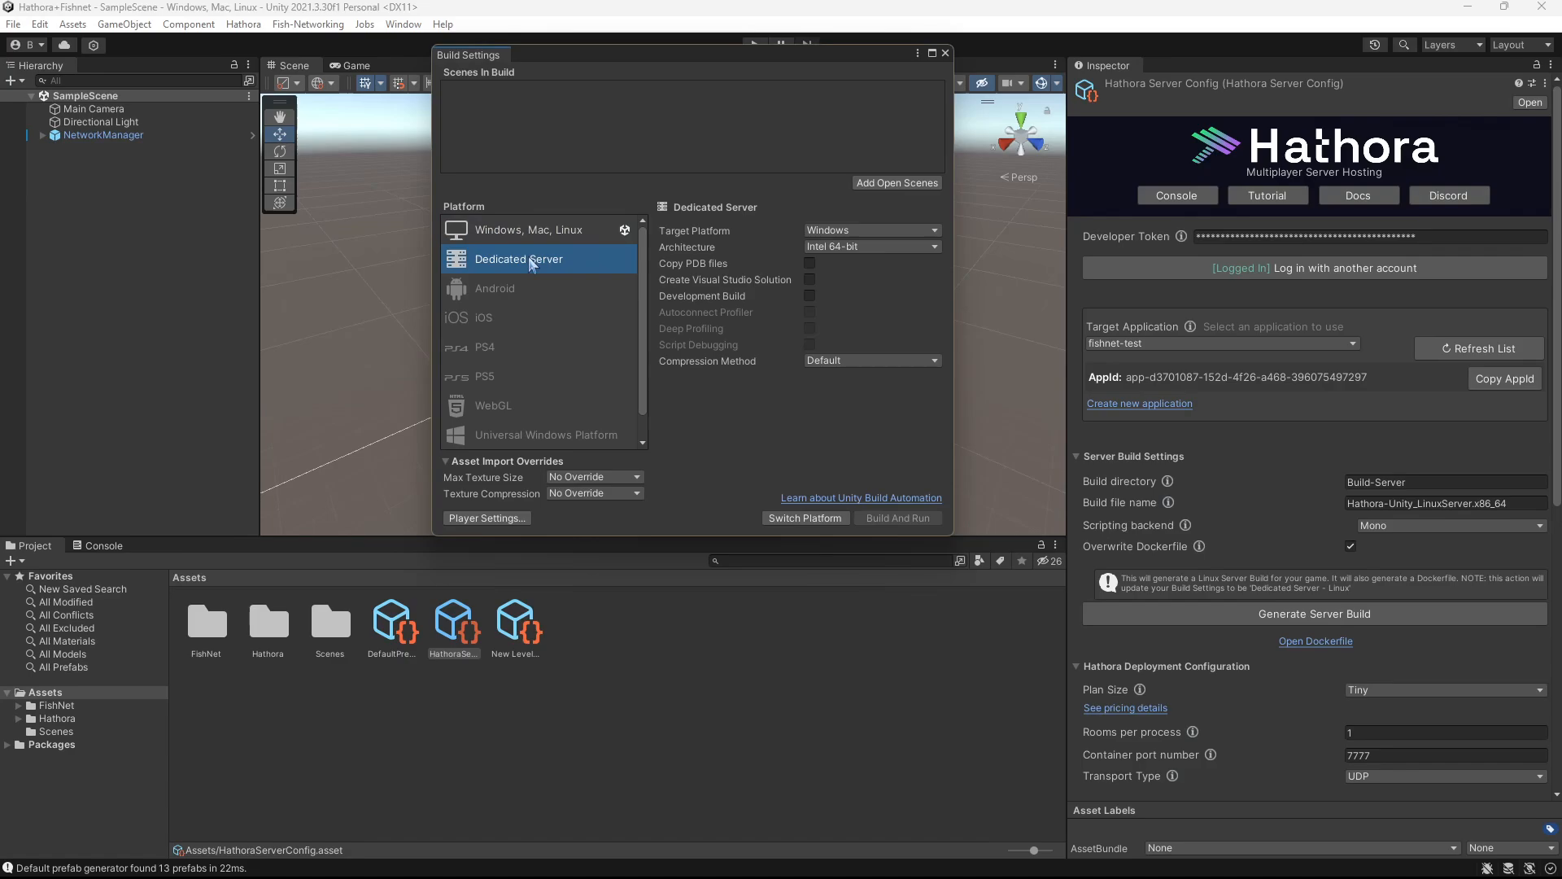
pyautogui.click(537, 231)
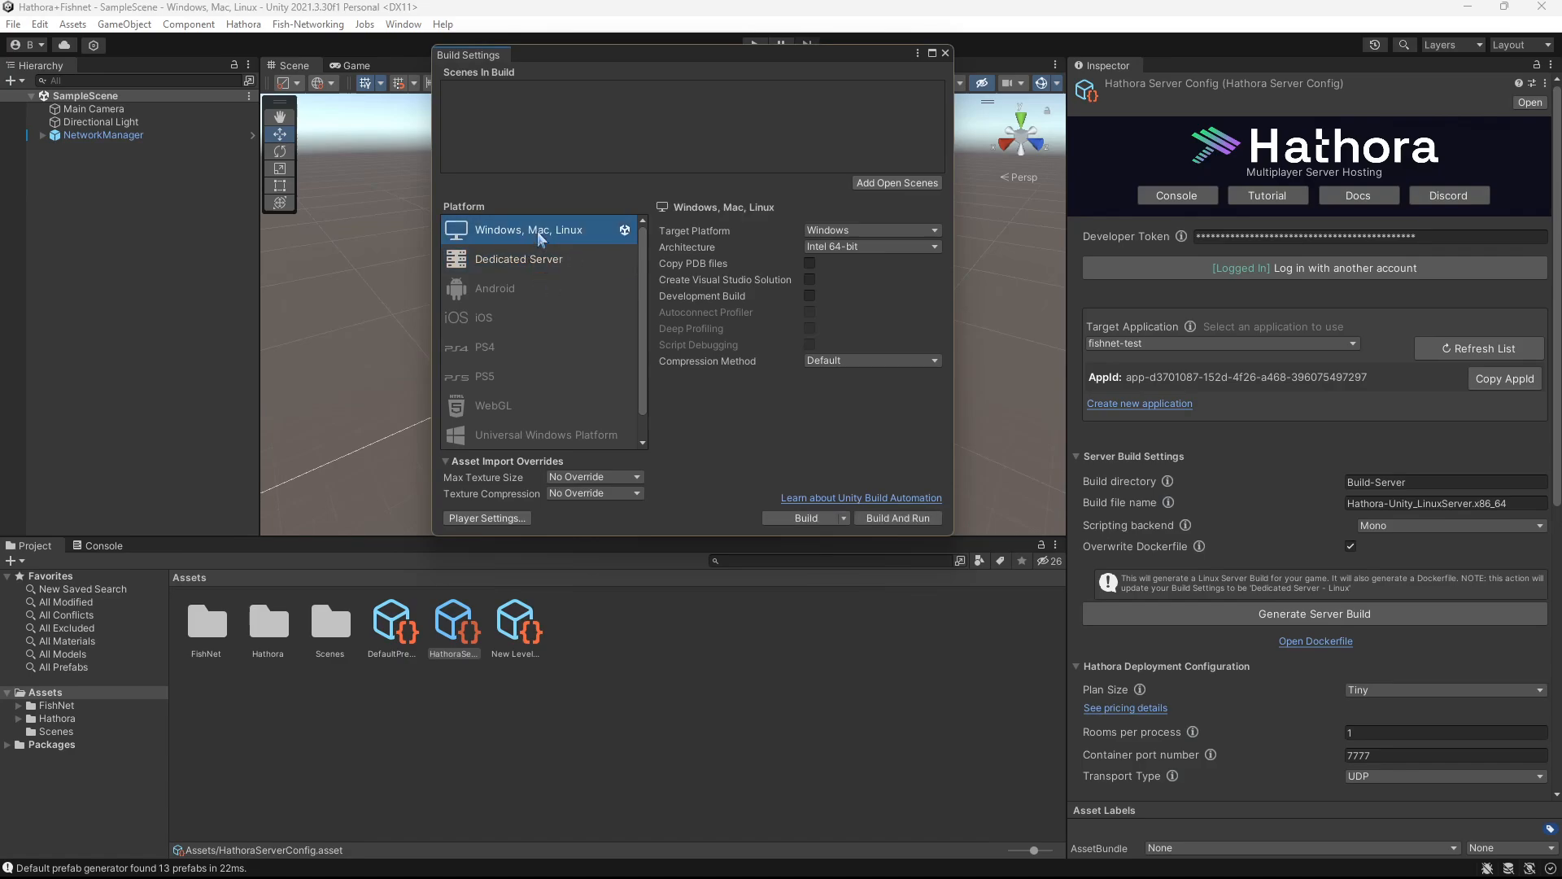
pyautogui.click(944, 53)
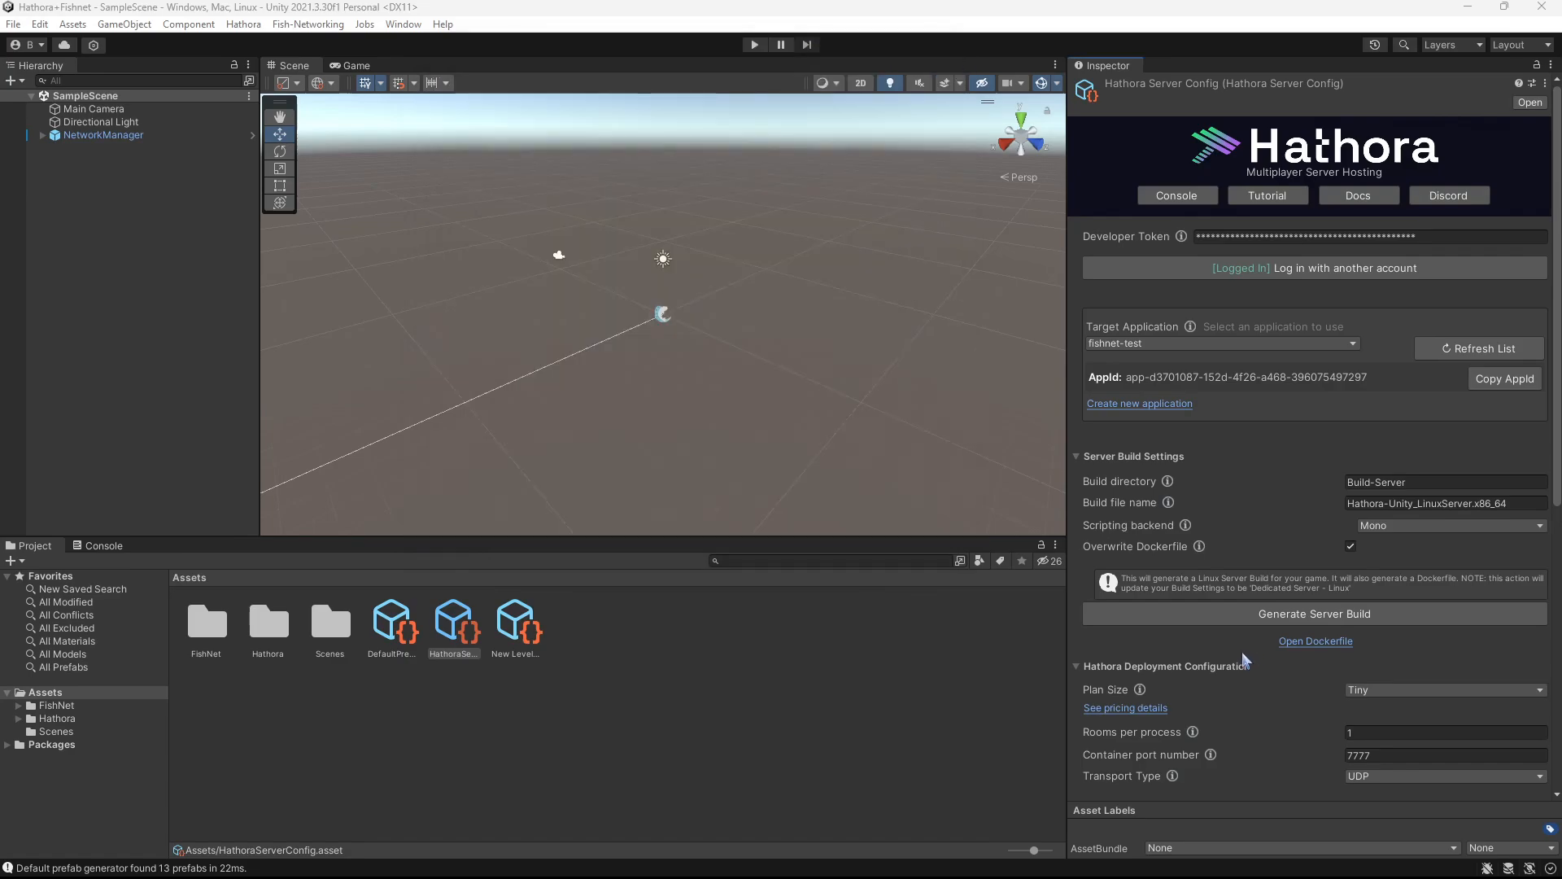
# Look up the Tugboat port on the NetworkManager and set the Hathora server config's container port number to 7770.
pyautogui.scroll(-1, 1247, 636)
pyautogui.scroll(-1, 1244, 623)
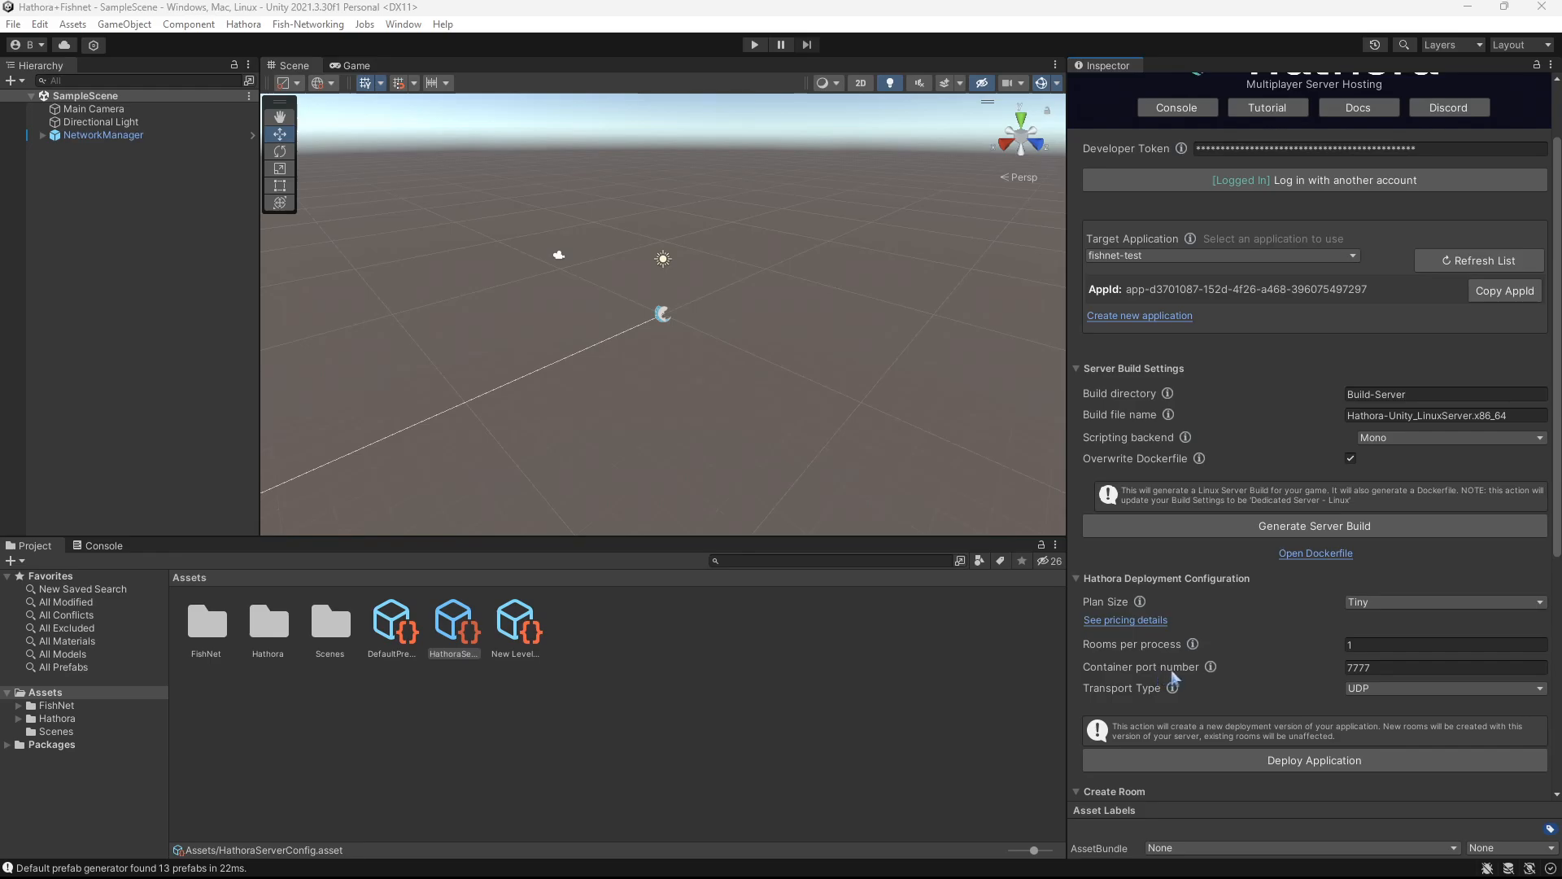
pyautogui.click(1393, 666)
pyautogui.click(96, 136)
pyautogui.click(1247, 720)
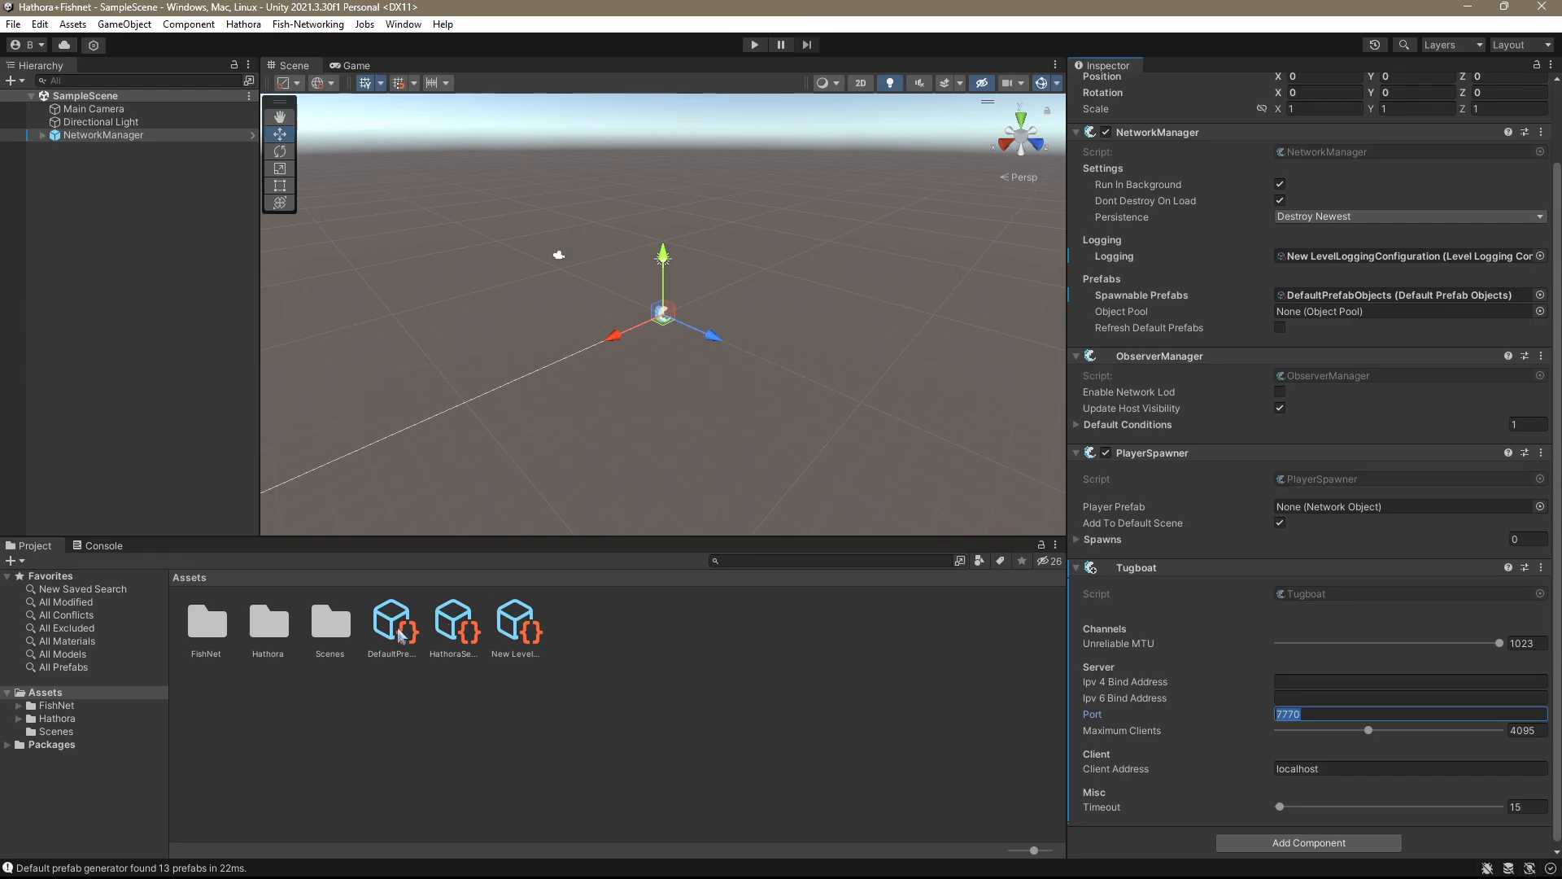
pyautogui.click(448, 633)
pyautogui.click(1430, 667)
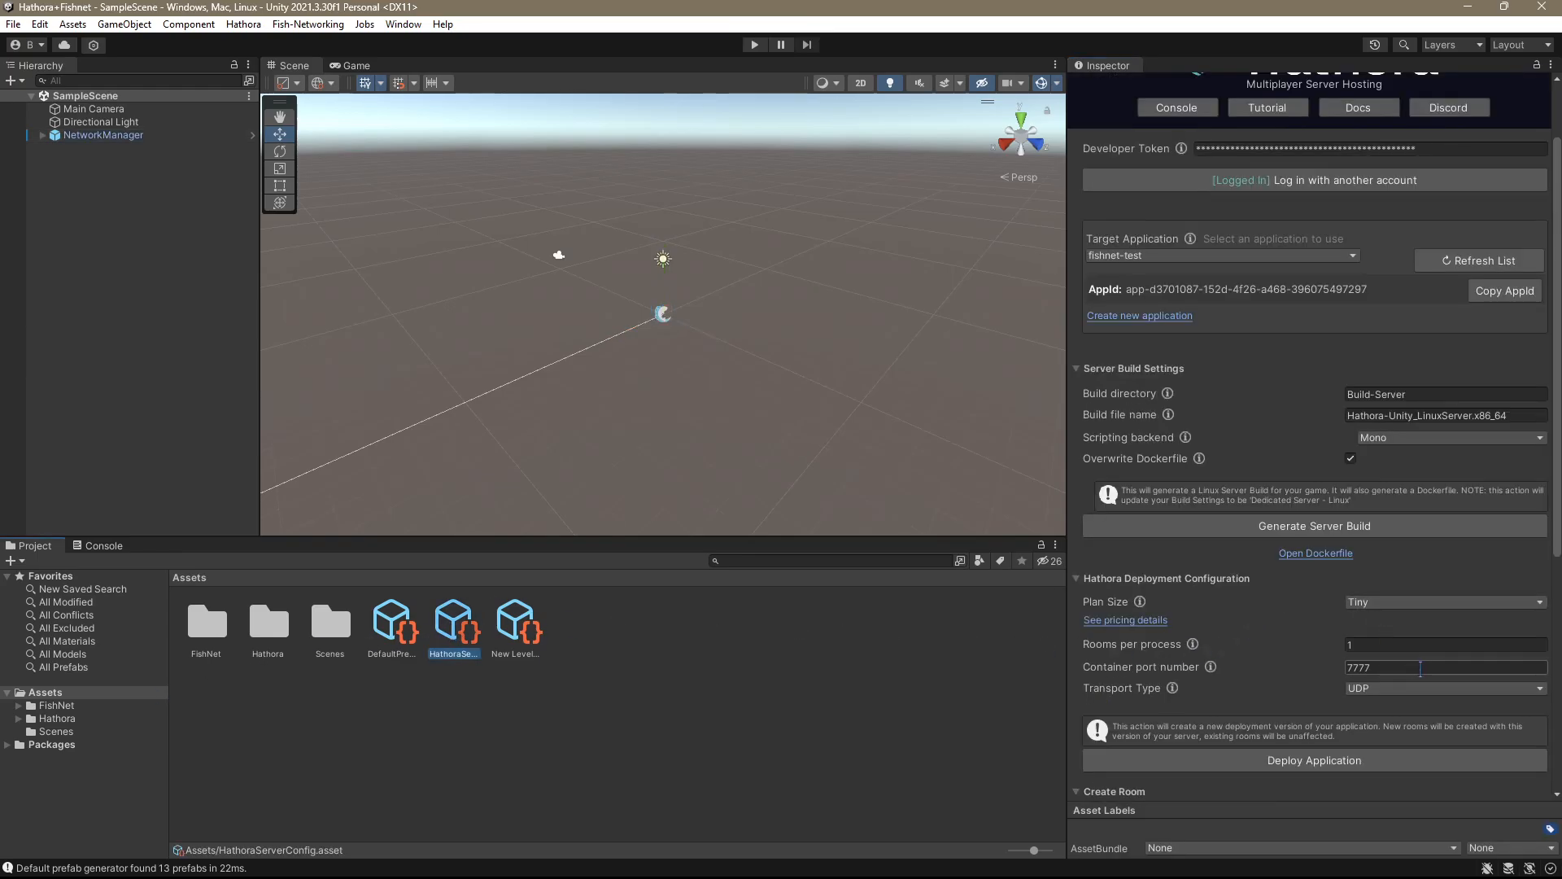
pyautogui.write('7770')
# Deploy the application to Hathora from the server config's deployment configuration.
pyautogui.scroll(-4, 1290, 627)
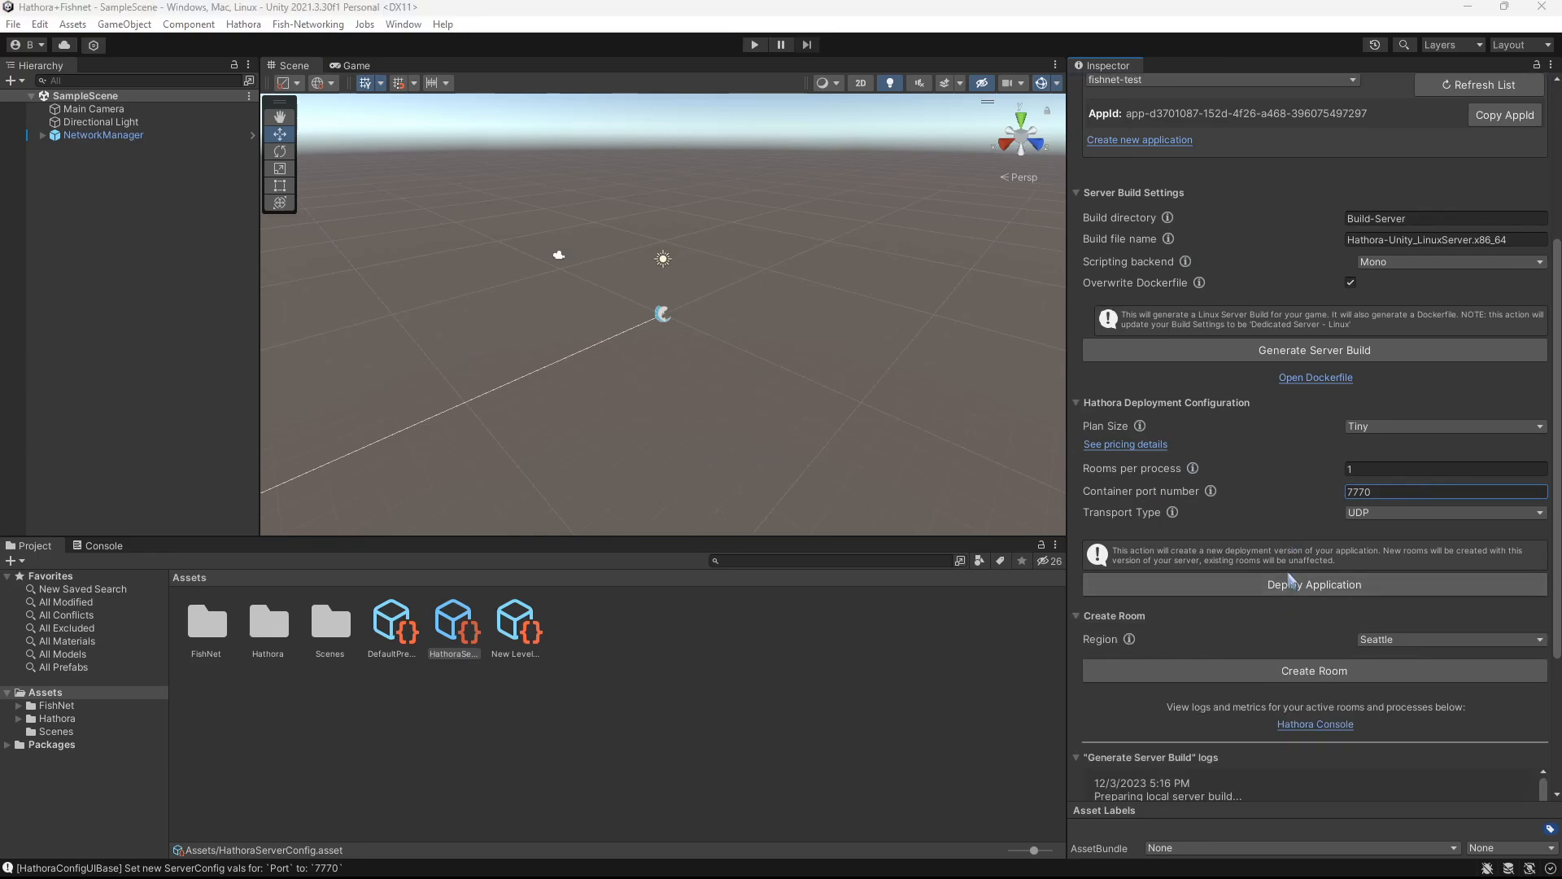
pyautogui.scroll(-2, 1289, 580)
pyautogui.click(1262, 496)
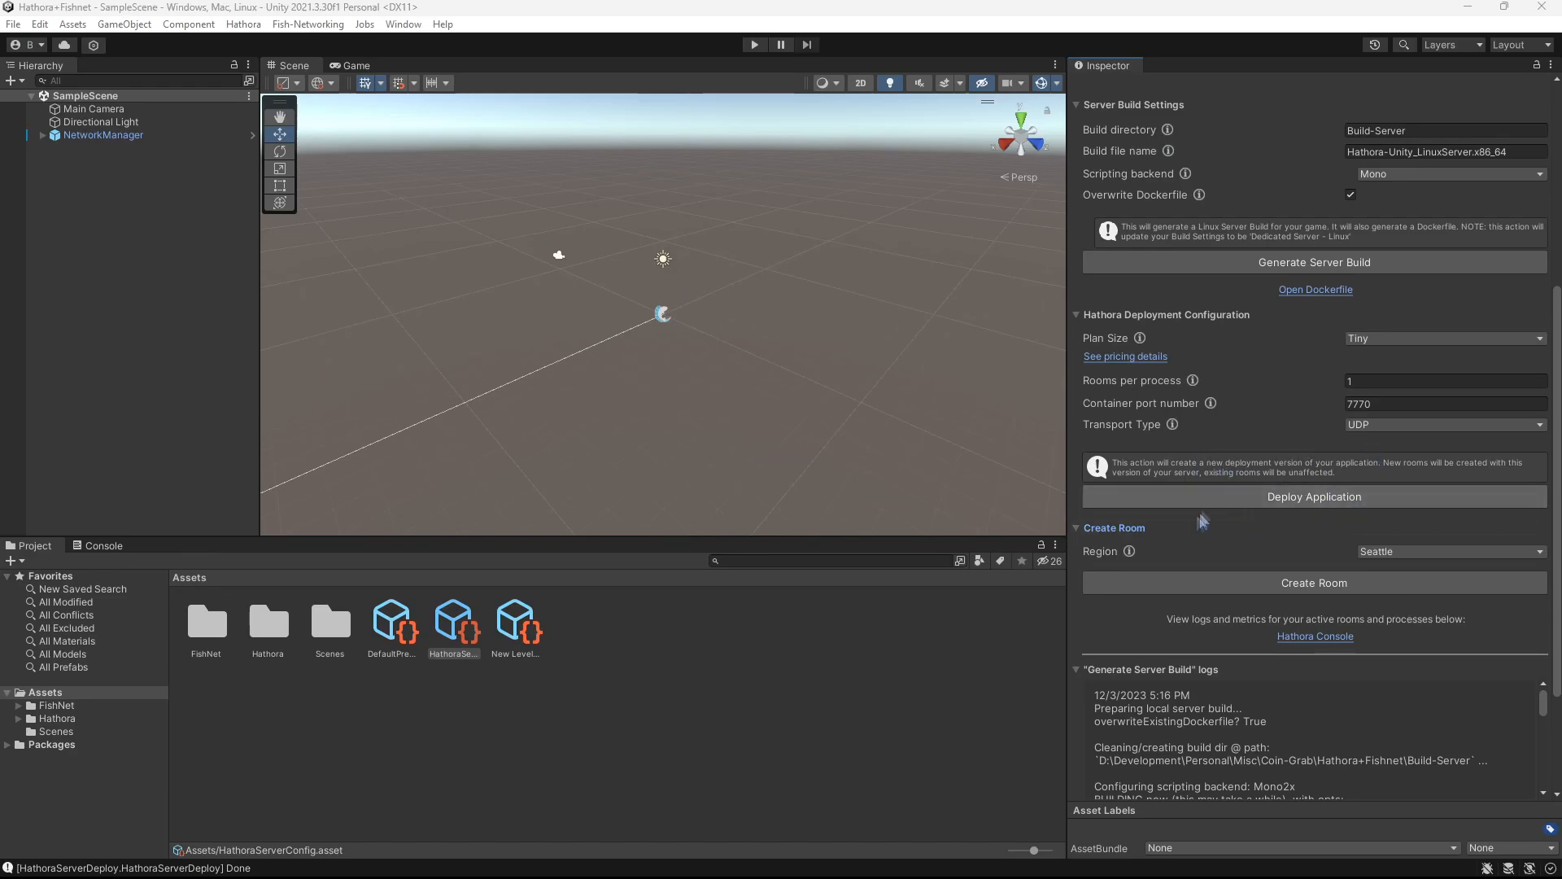
# Create a Hathora room with the region kept at Seattle.
pyautogui.click(1377, 554)
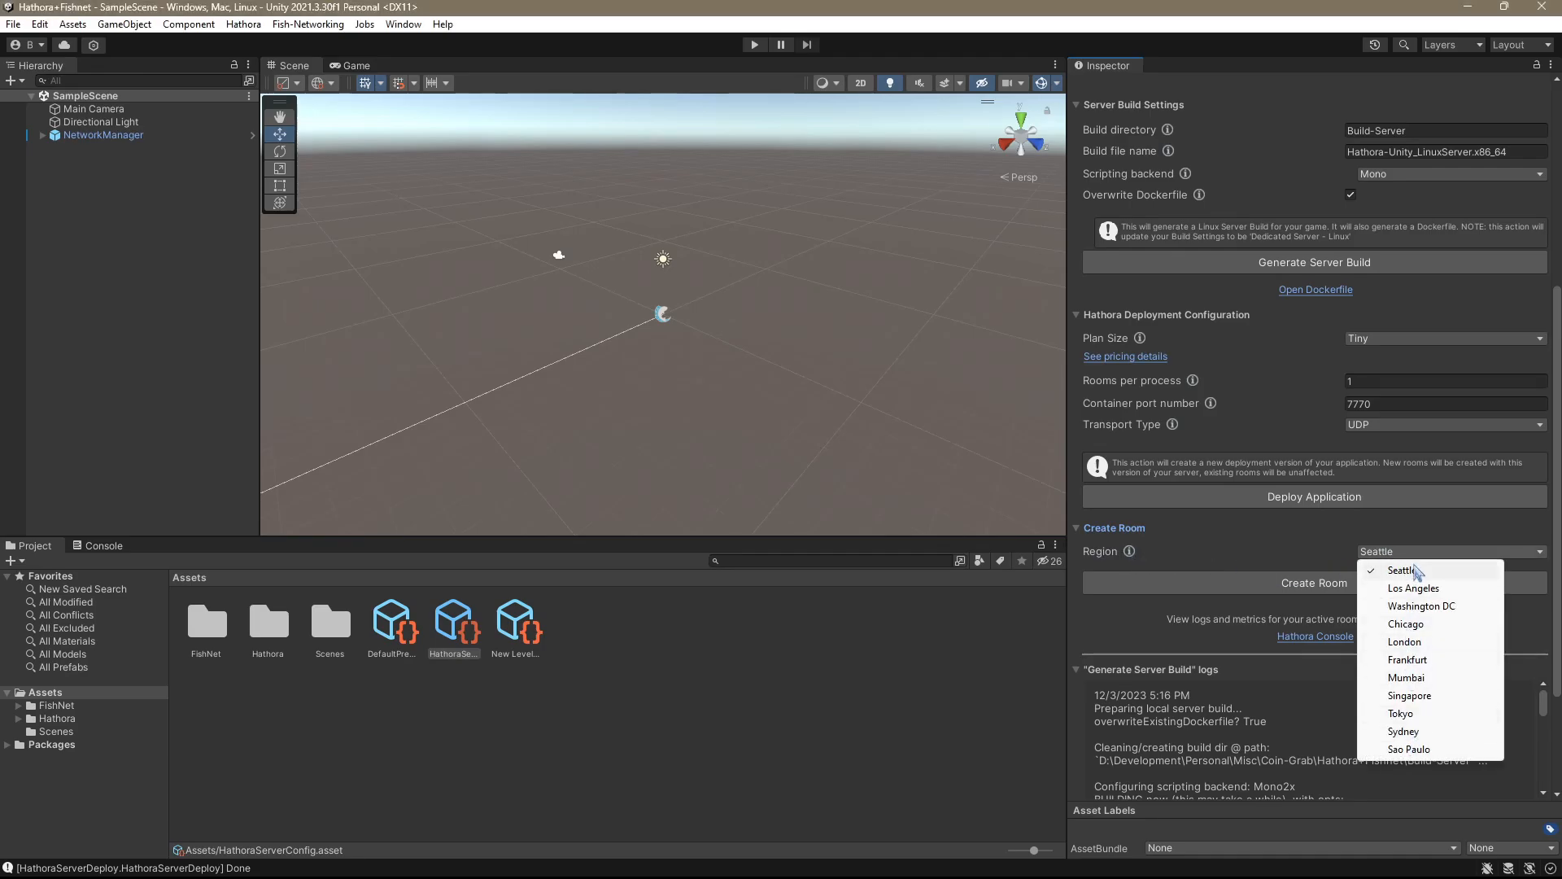
pyautogui.click(1408, 547)
pyautogui.click(1262, 585)
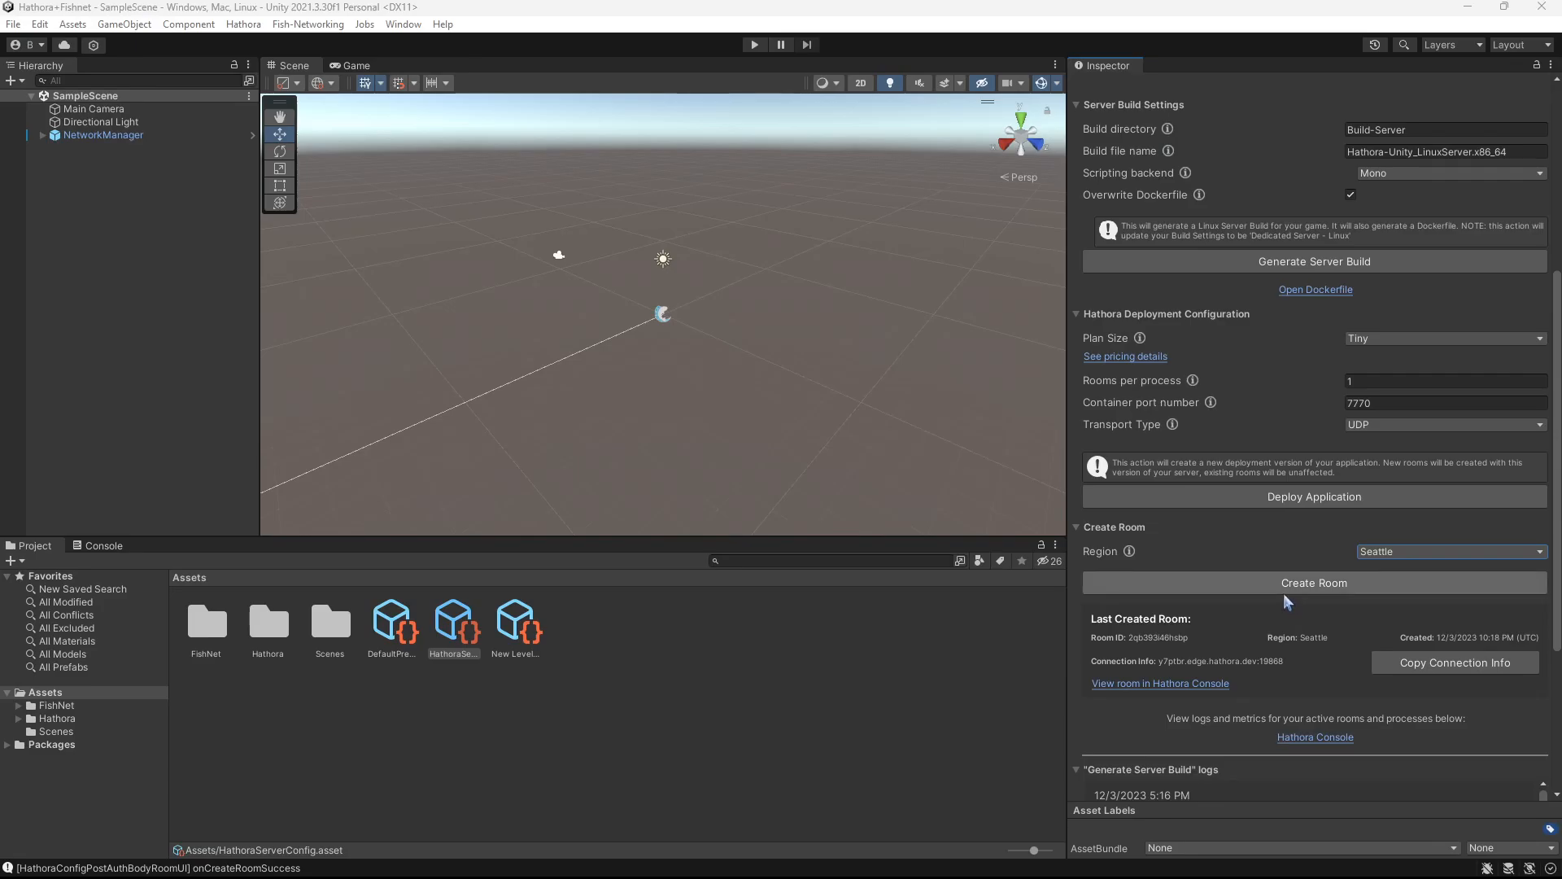
# Copy the last created room's connection info and paste it into the Tugboat client address on the NetworkManager.
pyautogui.scroll(-1, 1282, 603)
pyautogui.scroll(-3, 1243, 757)
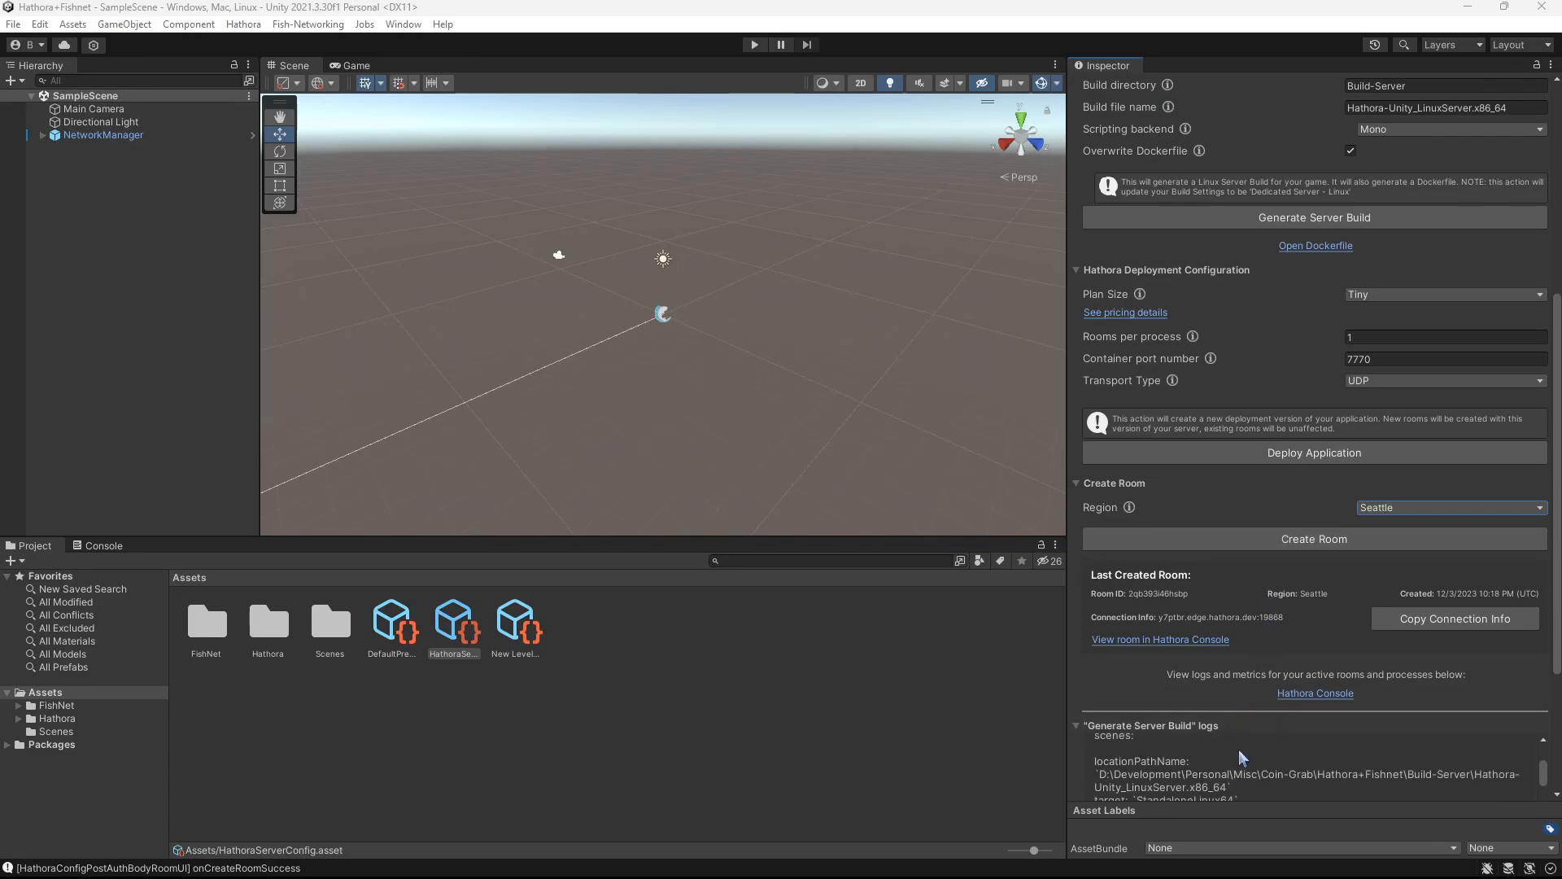
pyautogui.scroll(4, 1243, 758)
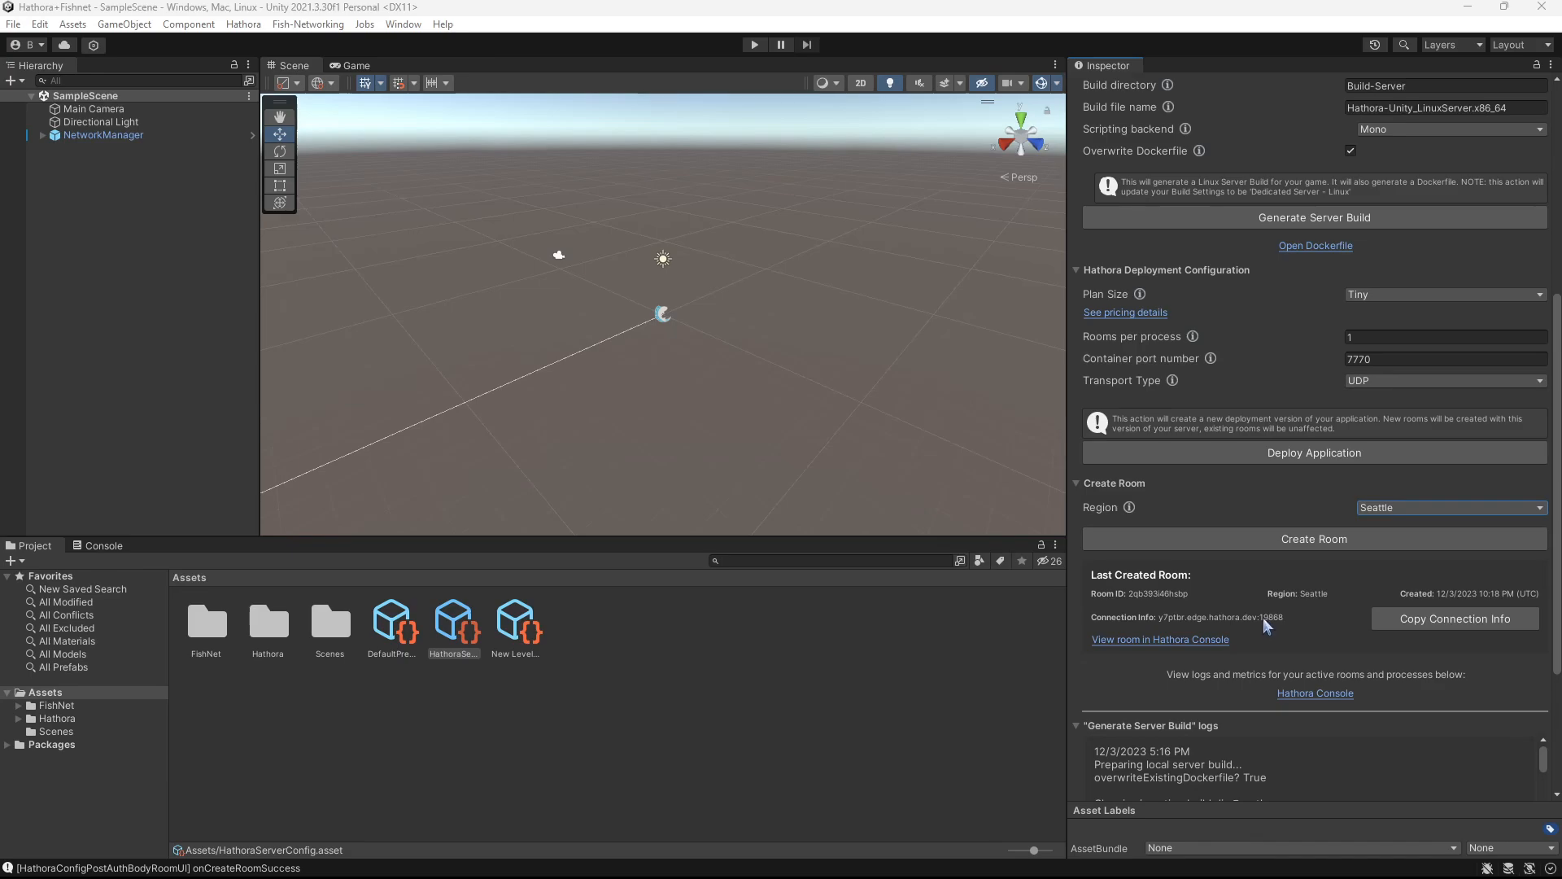
pyautogui.click(1434, 631)
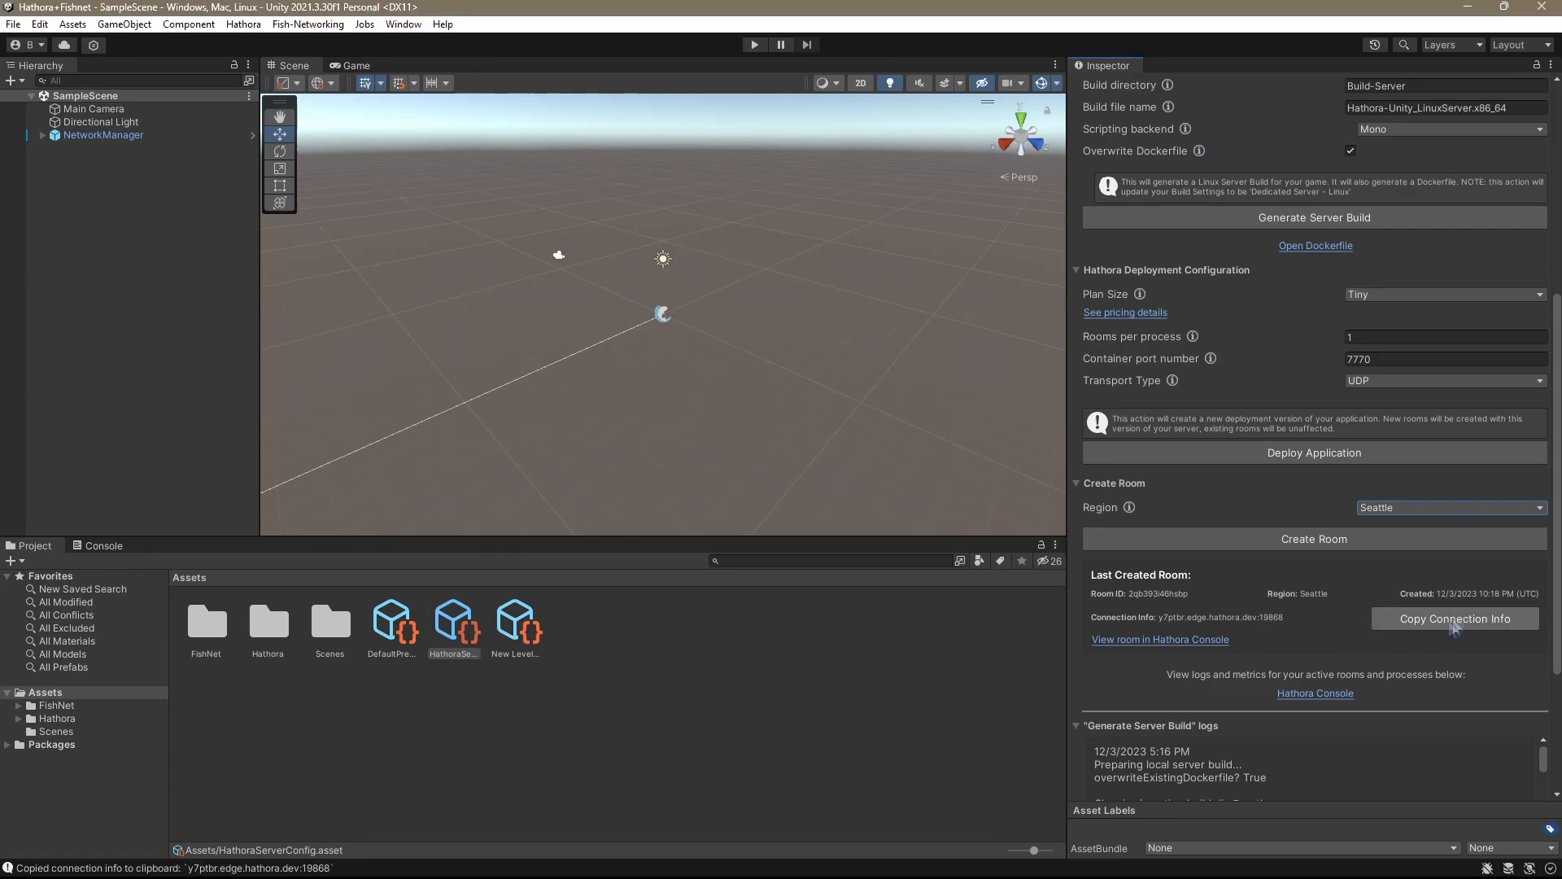
pyautogui.click(58, 137)
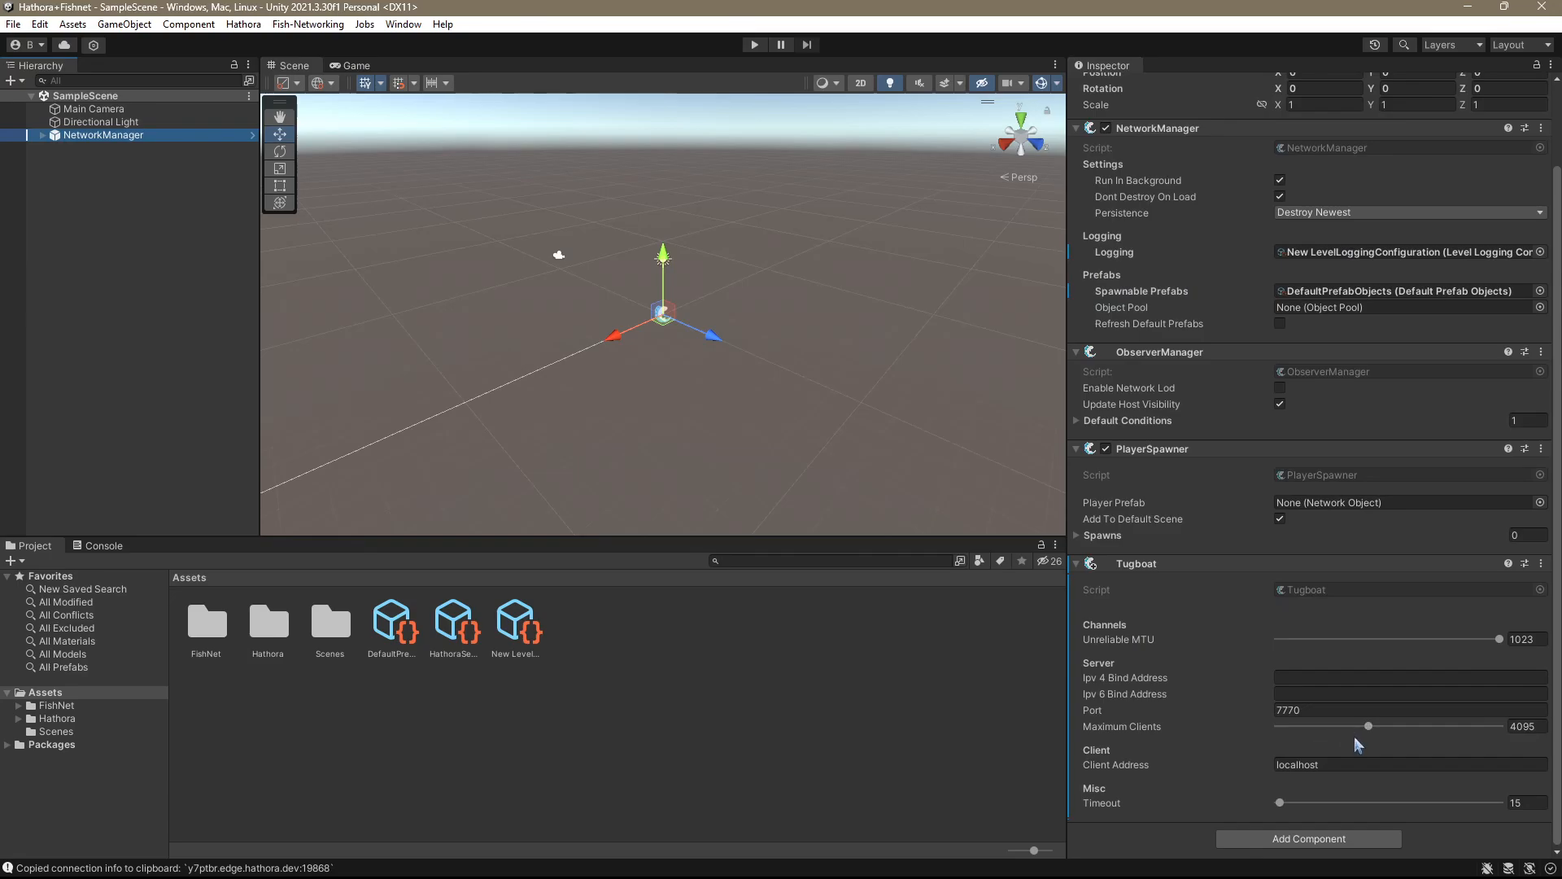
pyautogui.click(1352, 763)
pyautogui.write('y7ptbr.edge.hathora.dev:19868')
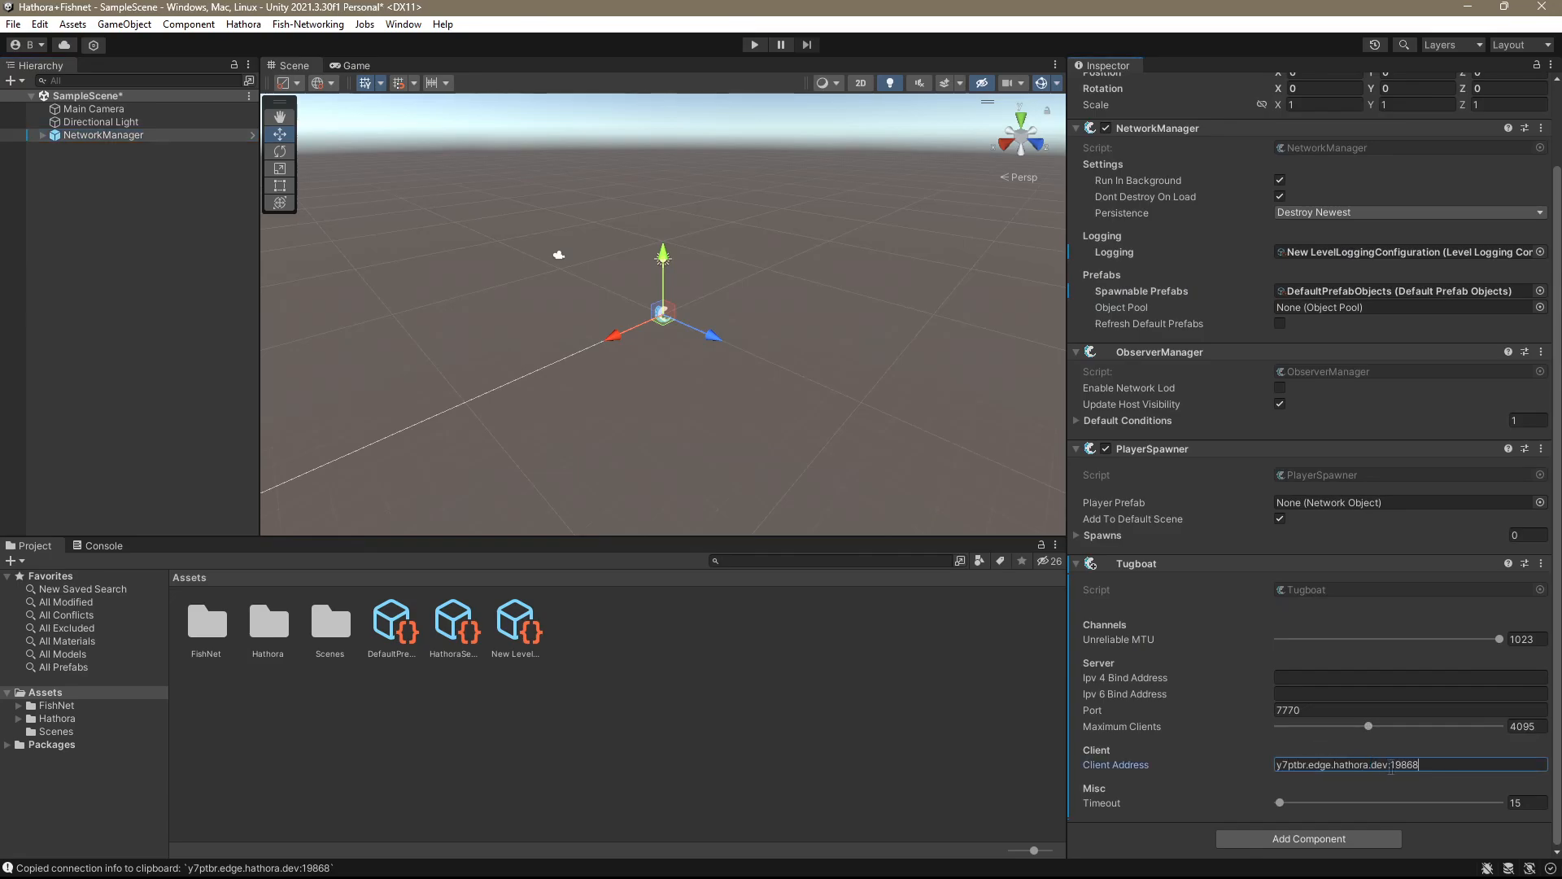
# Trim the Tugboat client address to y7ptbr.edge.hathora.dev and set the Tugboat port to 19868.
pyautogui.moveTo(1393, 765); pyautogui.dragTo(1436, 757)
pyautogui.press('BackSpace')
pyautogui.press('BackSpace')
pyautogui.click(1310, 710)
pyautogui.write('19868')
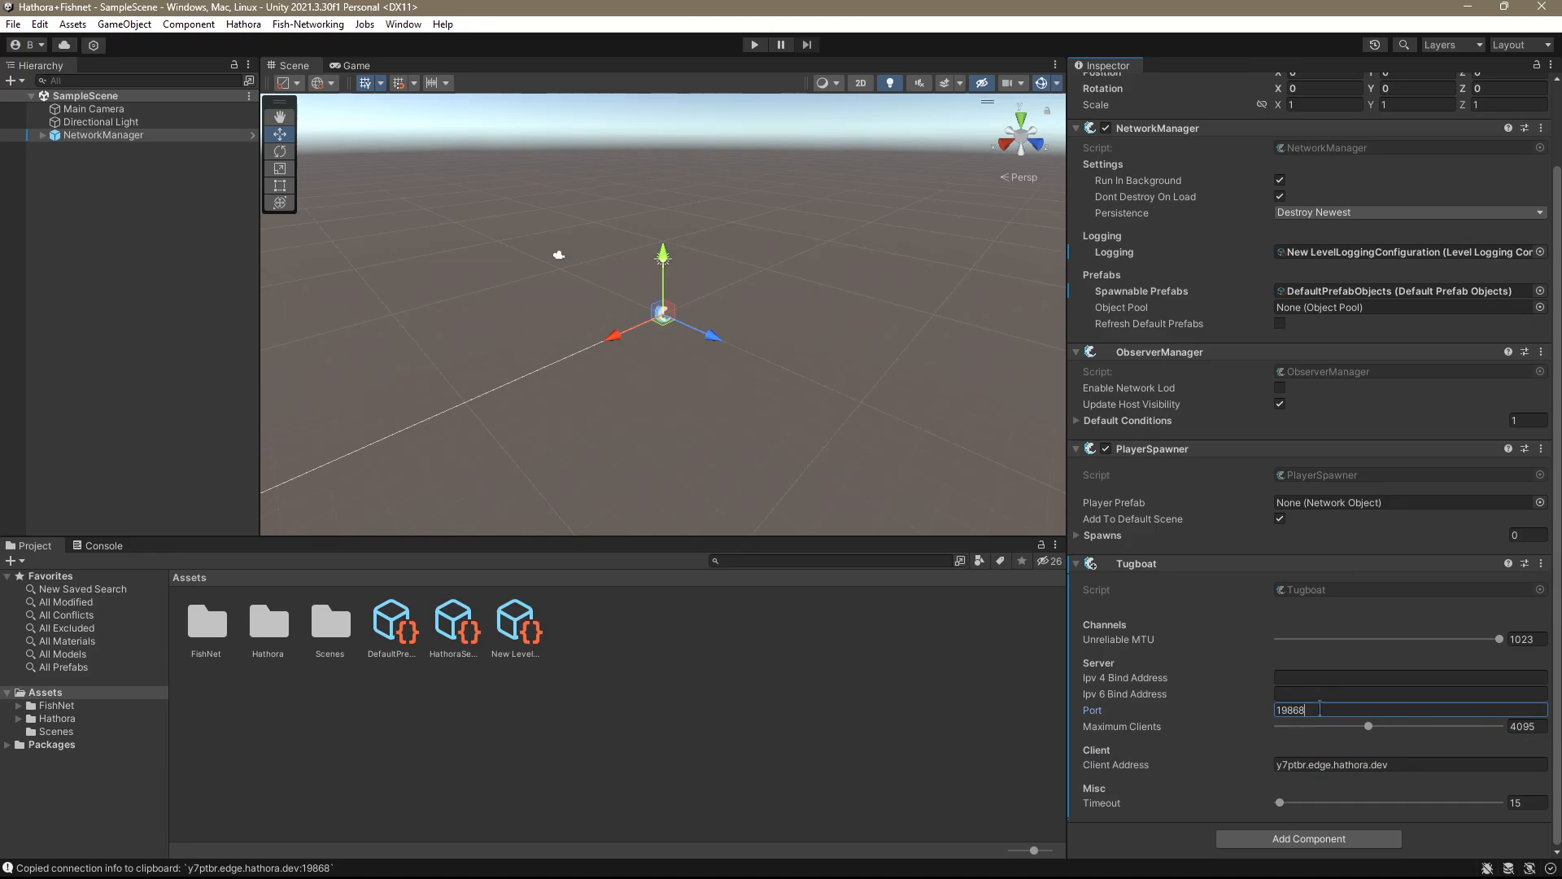
# Run the scene in play mode, start the FishNet client and check its connection messages in the console log.
pyautogui.hotkey('ctrl', 'p')
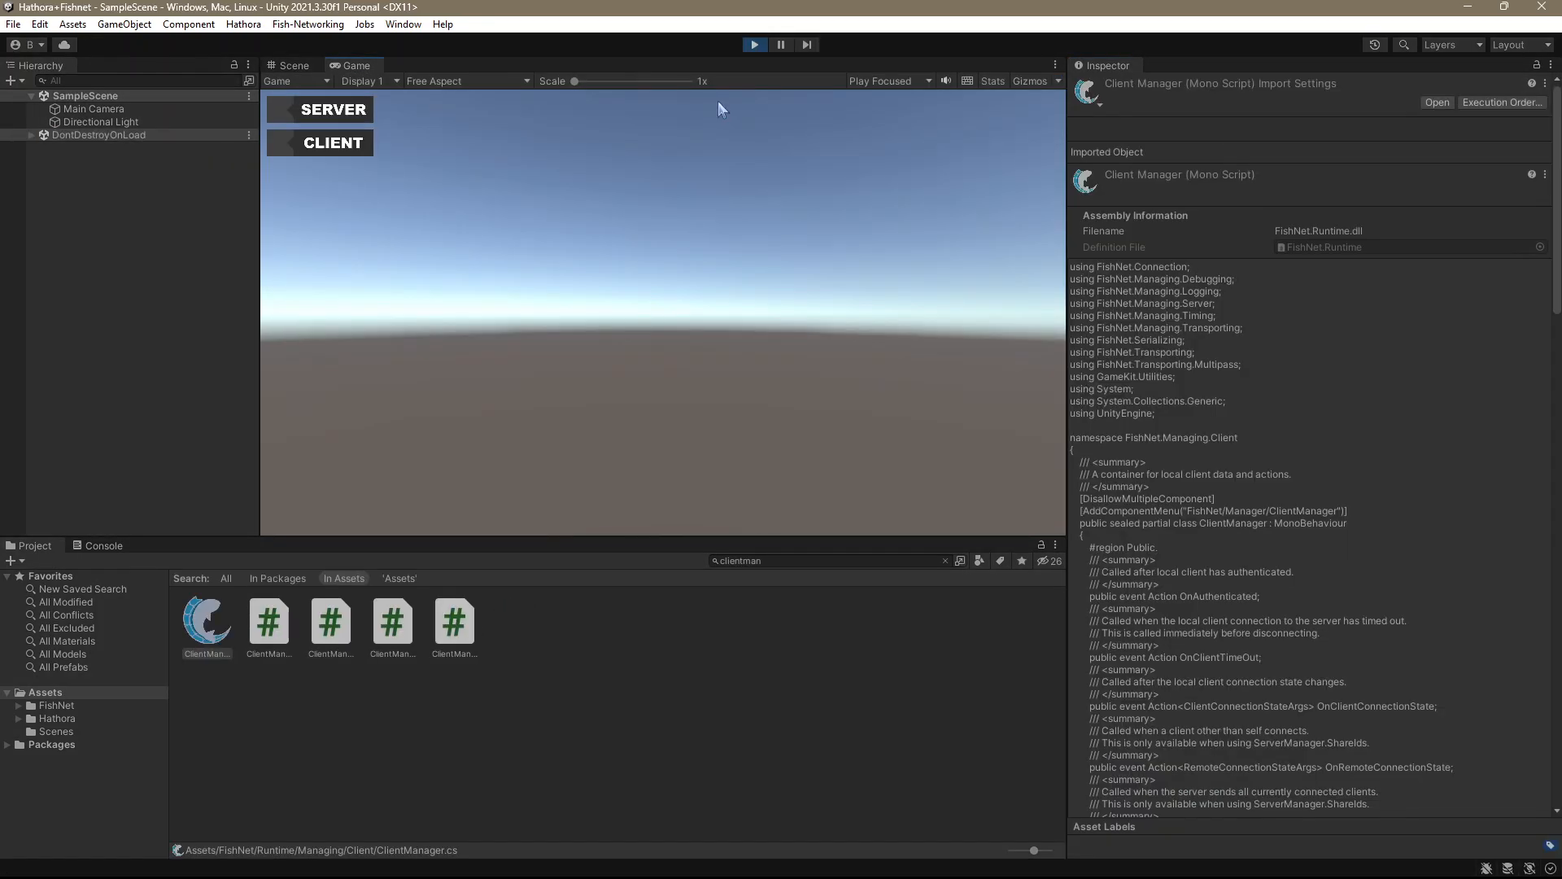
pyautogui.click(321, 150)
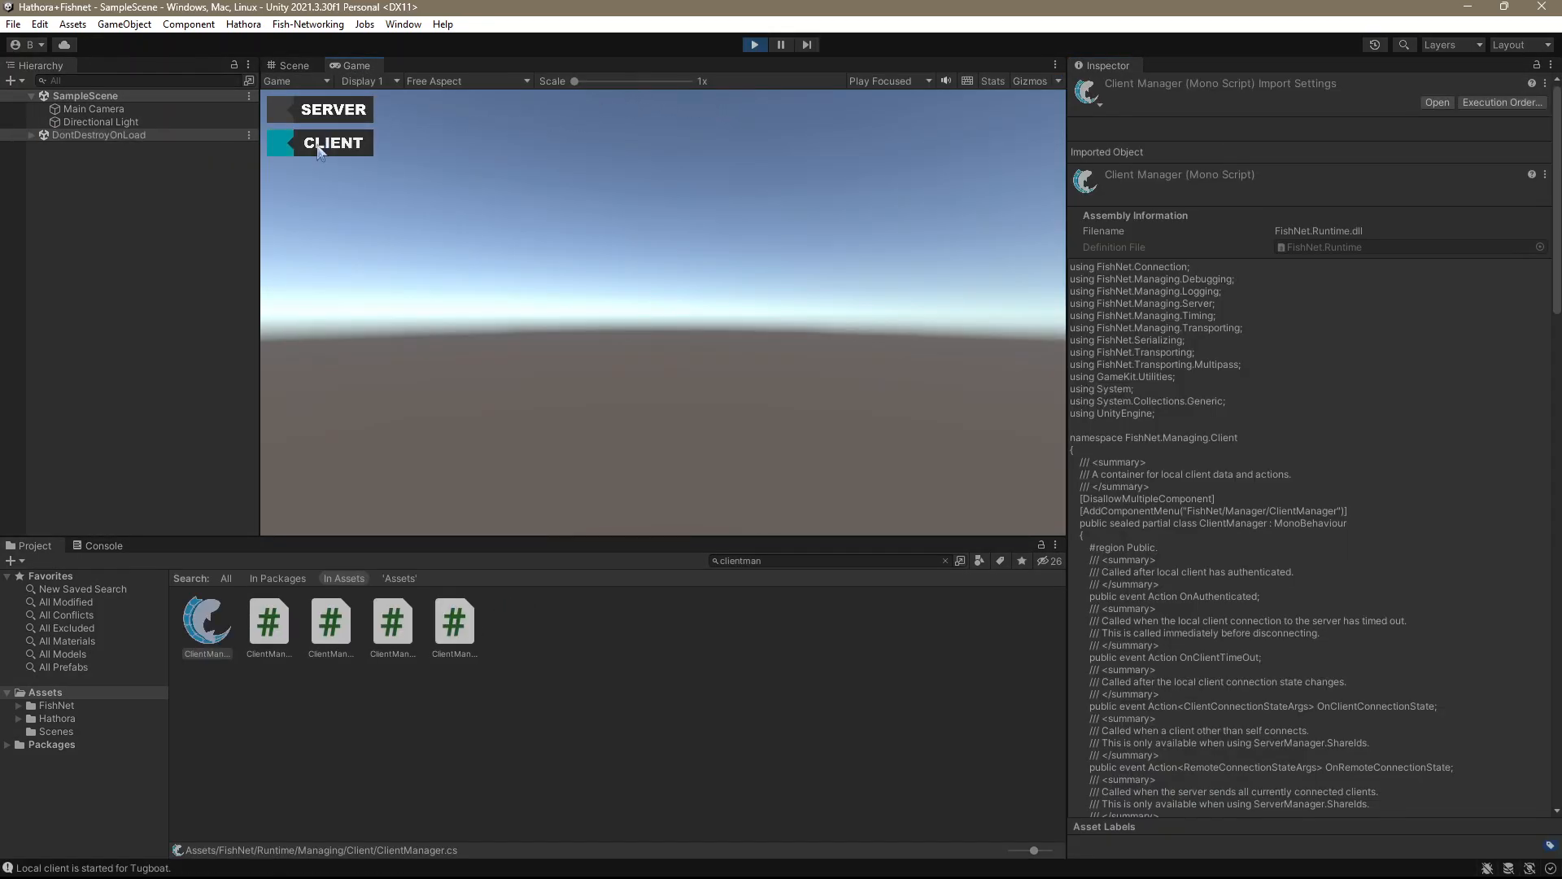
pyautogui.click(109, 545)
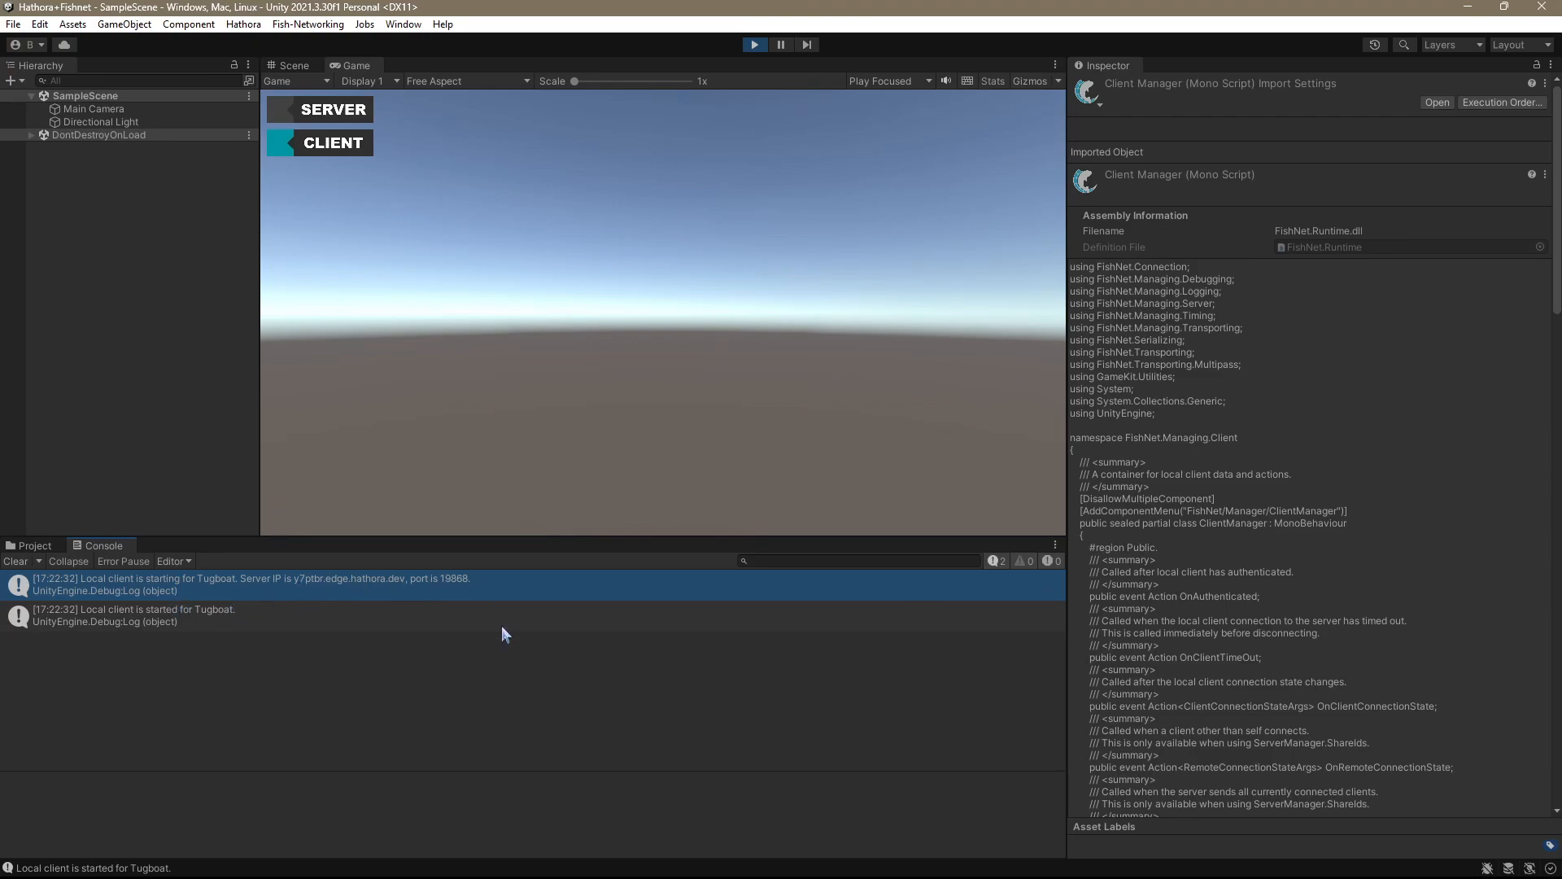
# Open the Hathora Console website from the HathoraServerConfig asset to view the active rooms and processes.
pyautogui.click(29, 545)
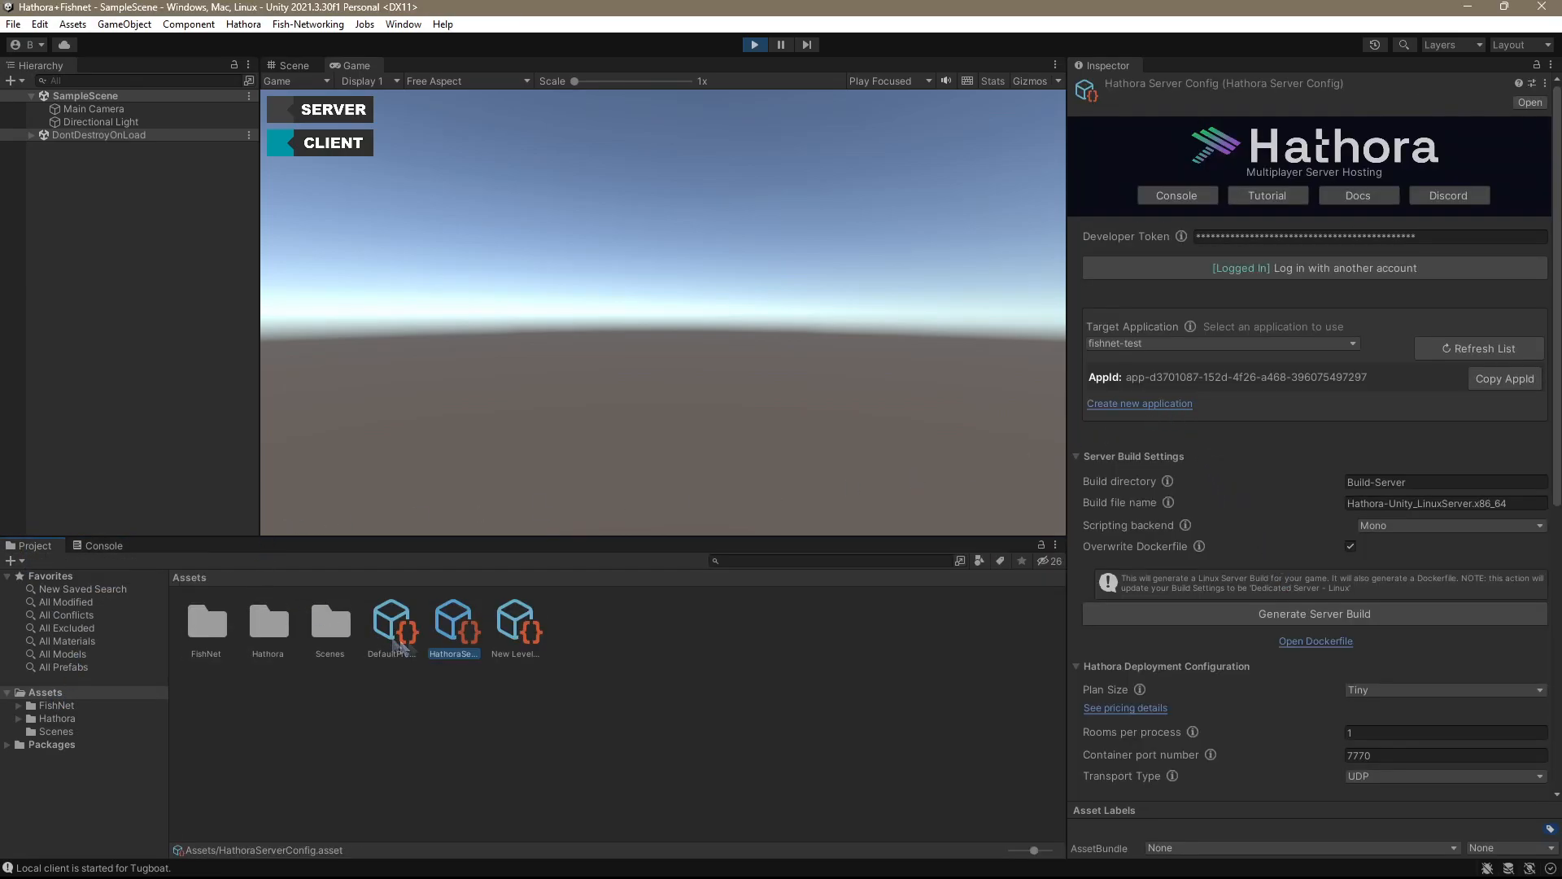
pyautogui.scroll(-5, 1193, 495)
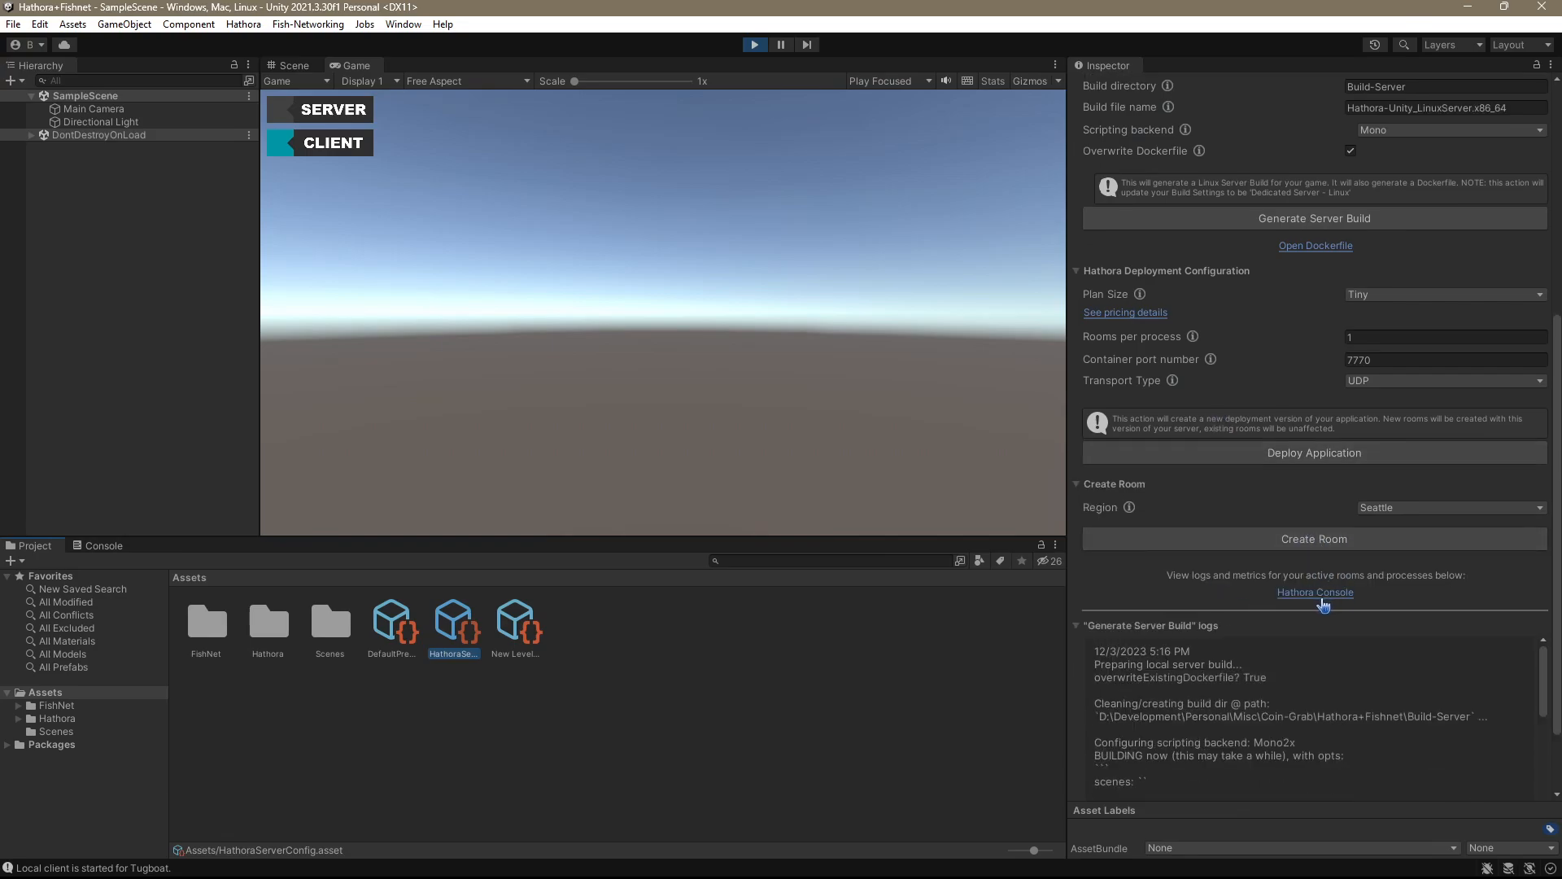
pyautogui.click(1315, 592)
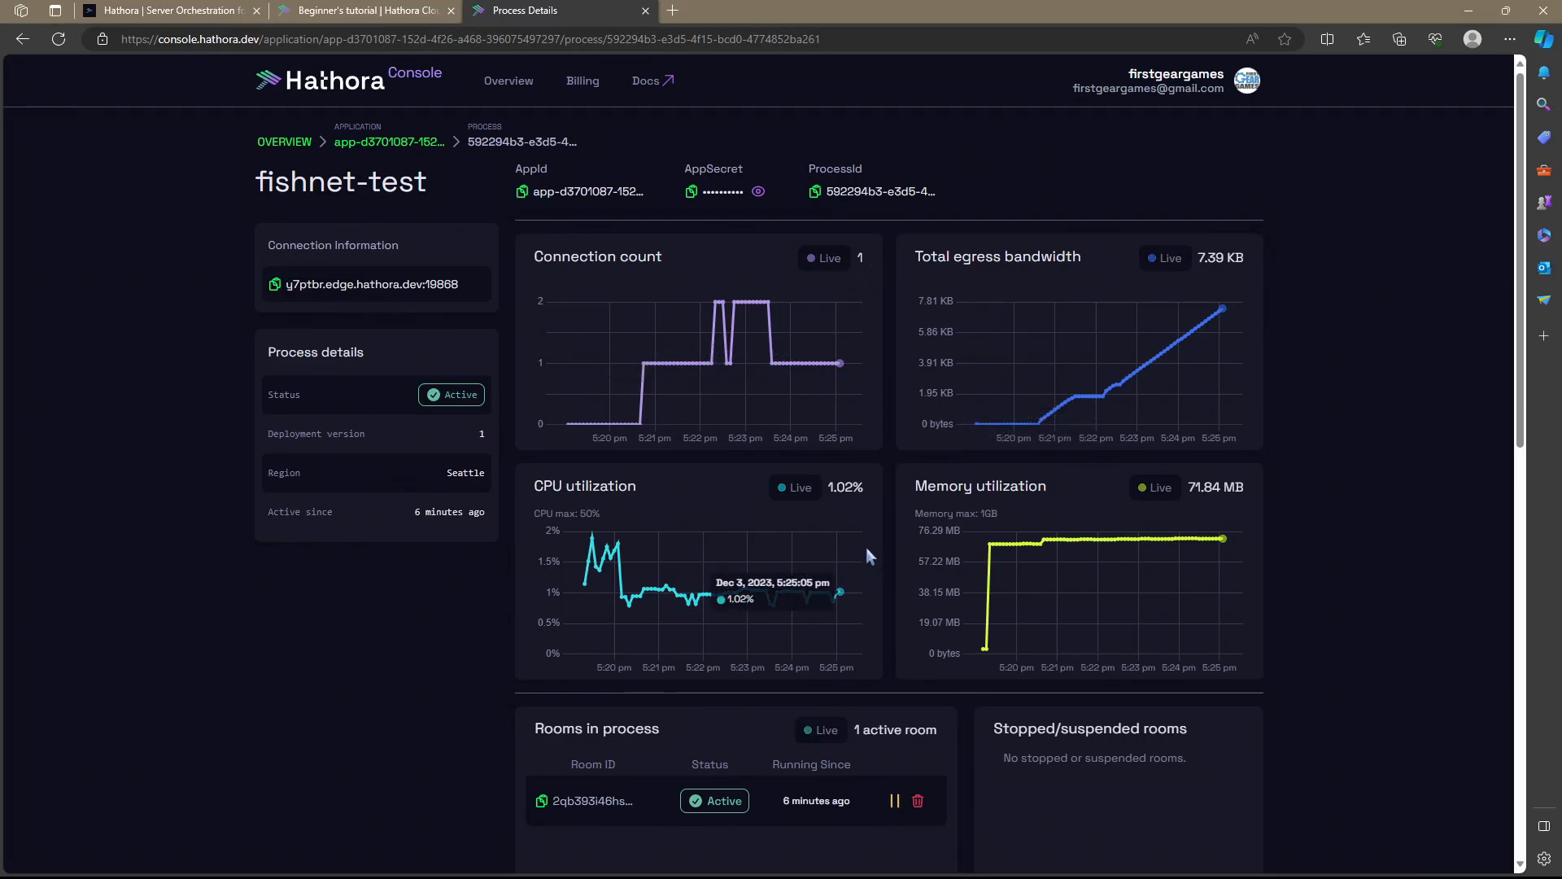
# Return to the Hathora Console overview, open the fishnet-test application and view the details of its active Seattle process.
pyautogui.click(22, 41)
pyautogui.click(22, 41)
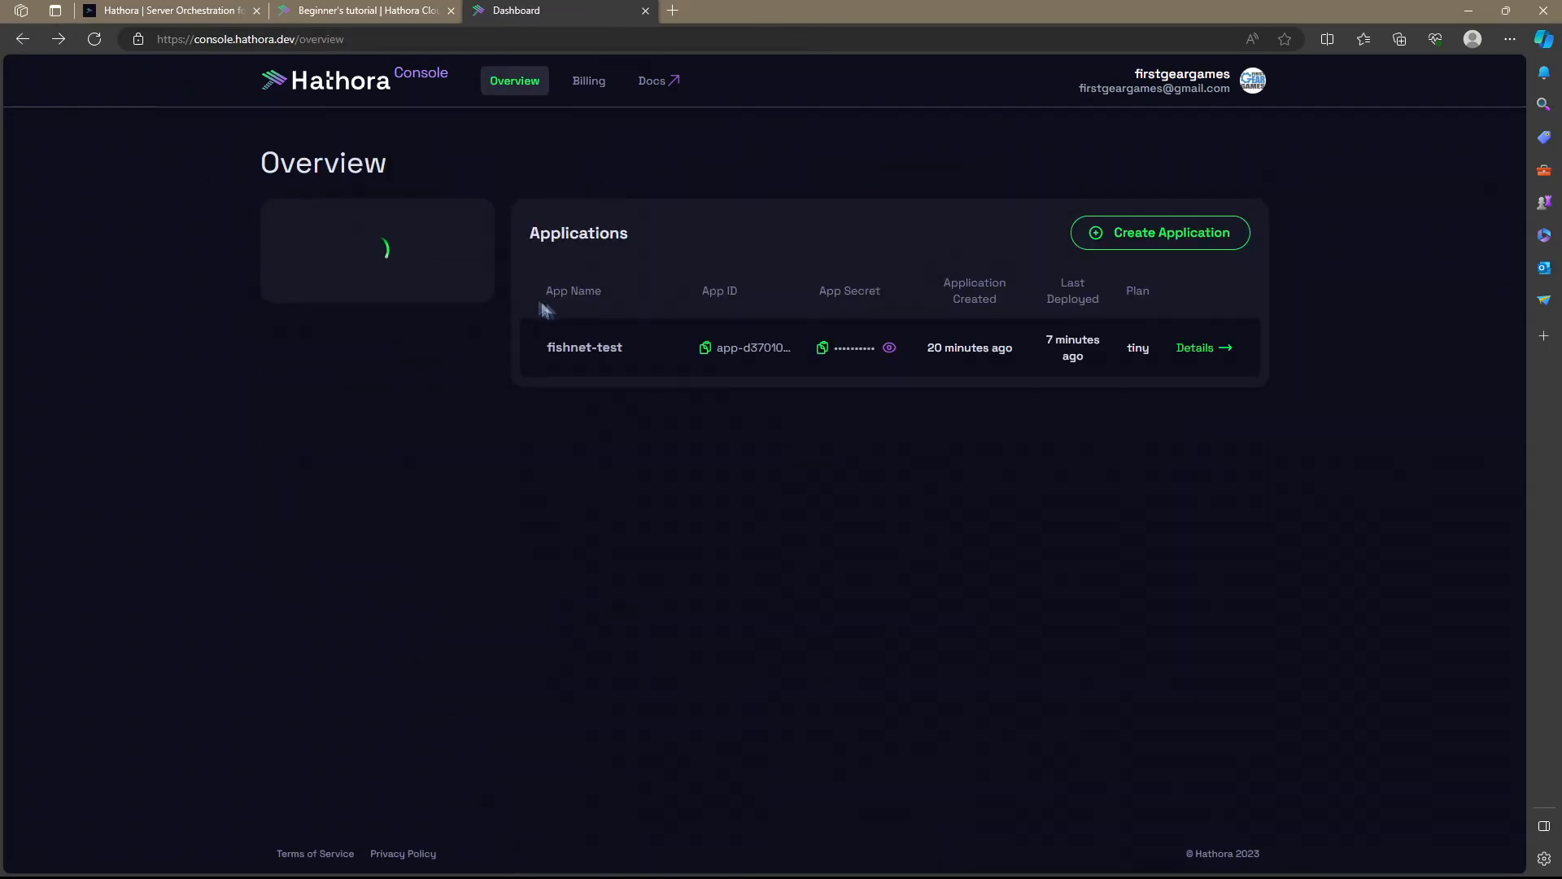
pyautogui.click(572, 350)
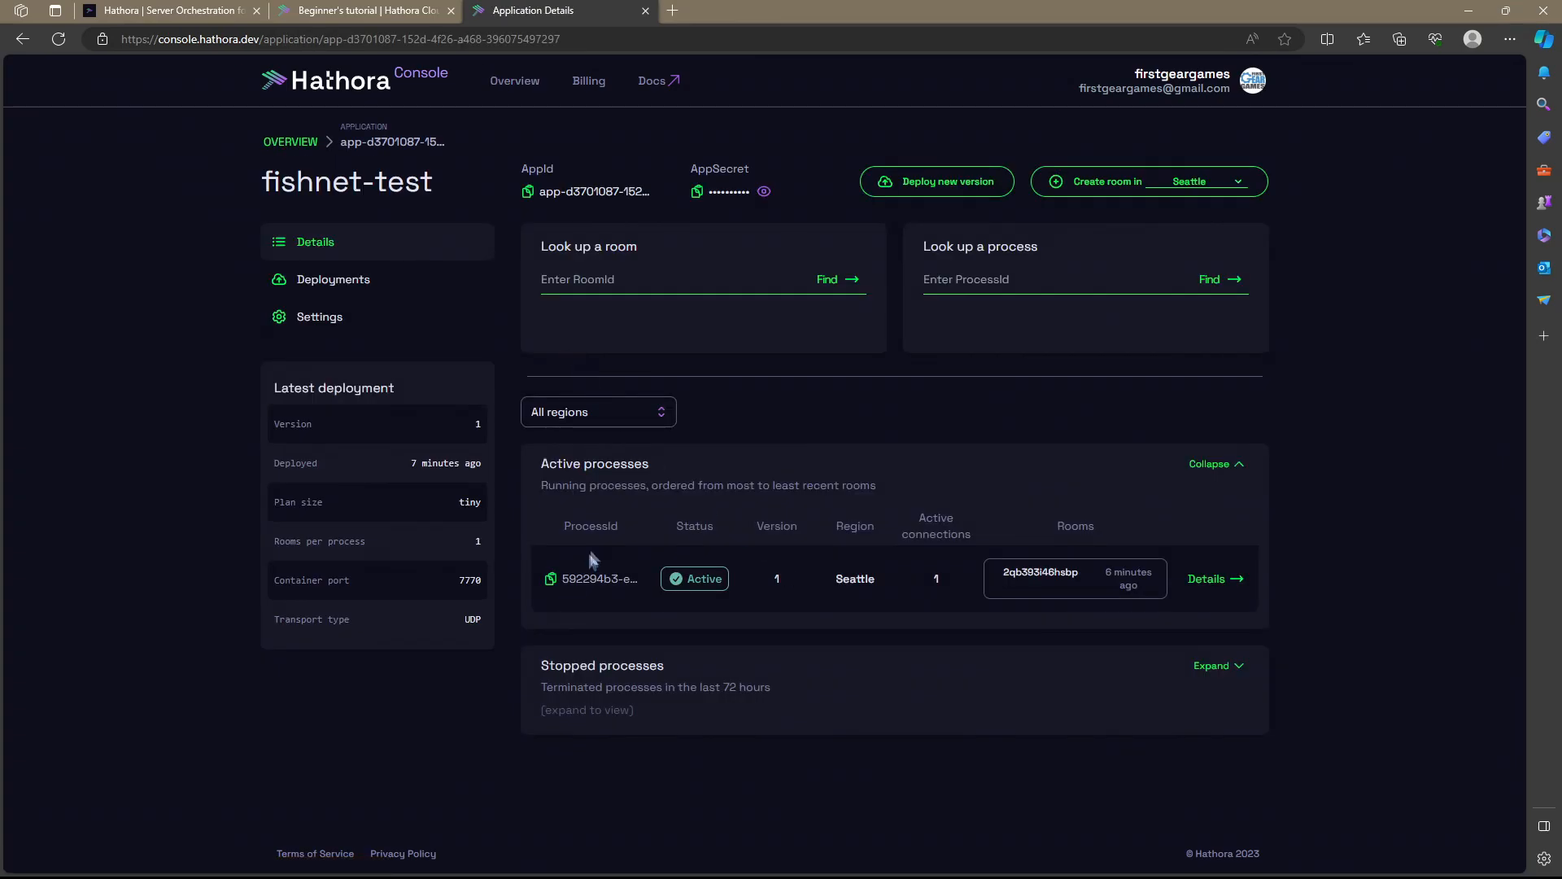
pyautogui.click(1213, 579)
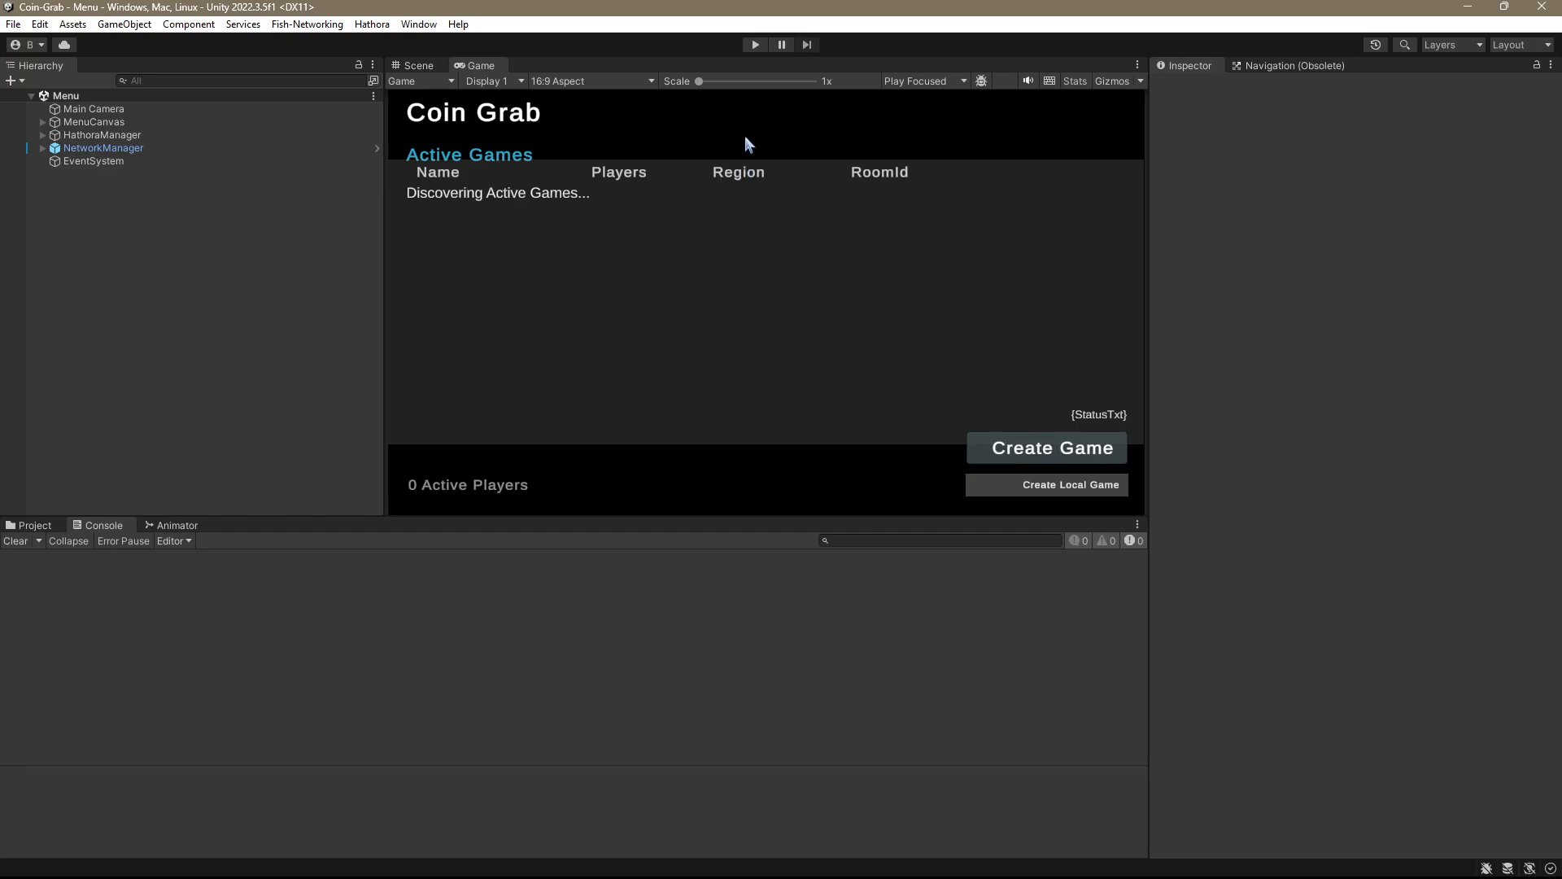
# Run the Menu scene of the Coin-Grab Unity project and create a new online game lobby.
pyautogui.click(756, 45)
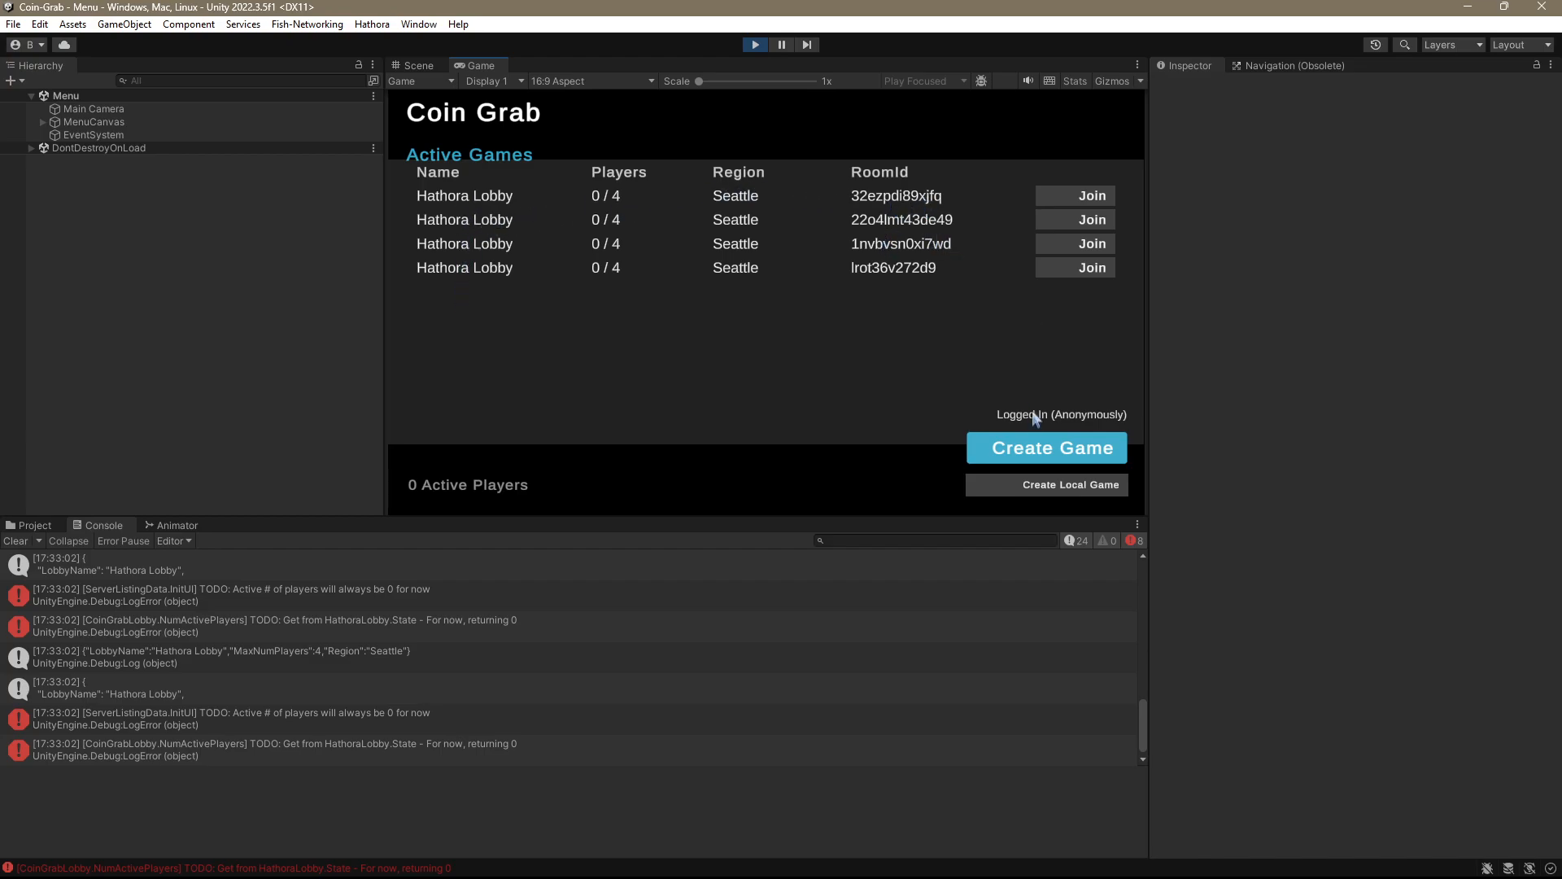
pyautogui.click(1030, 451)
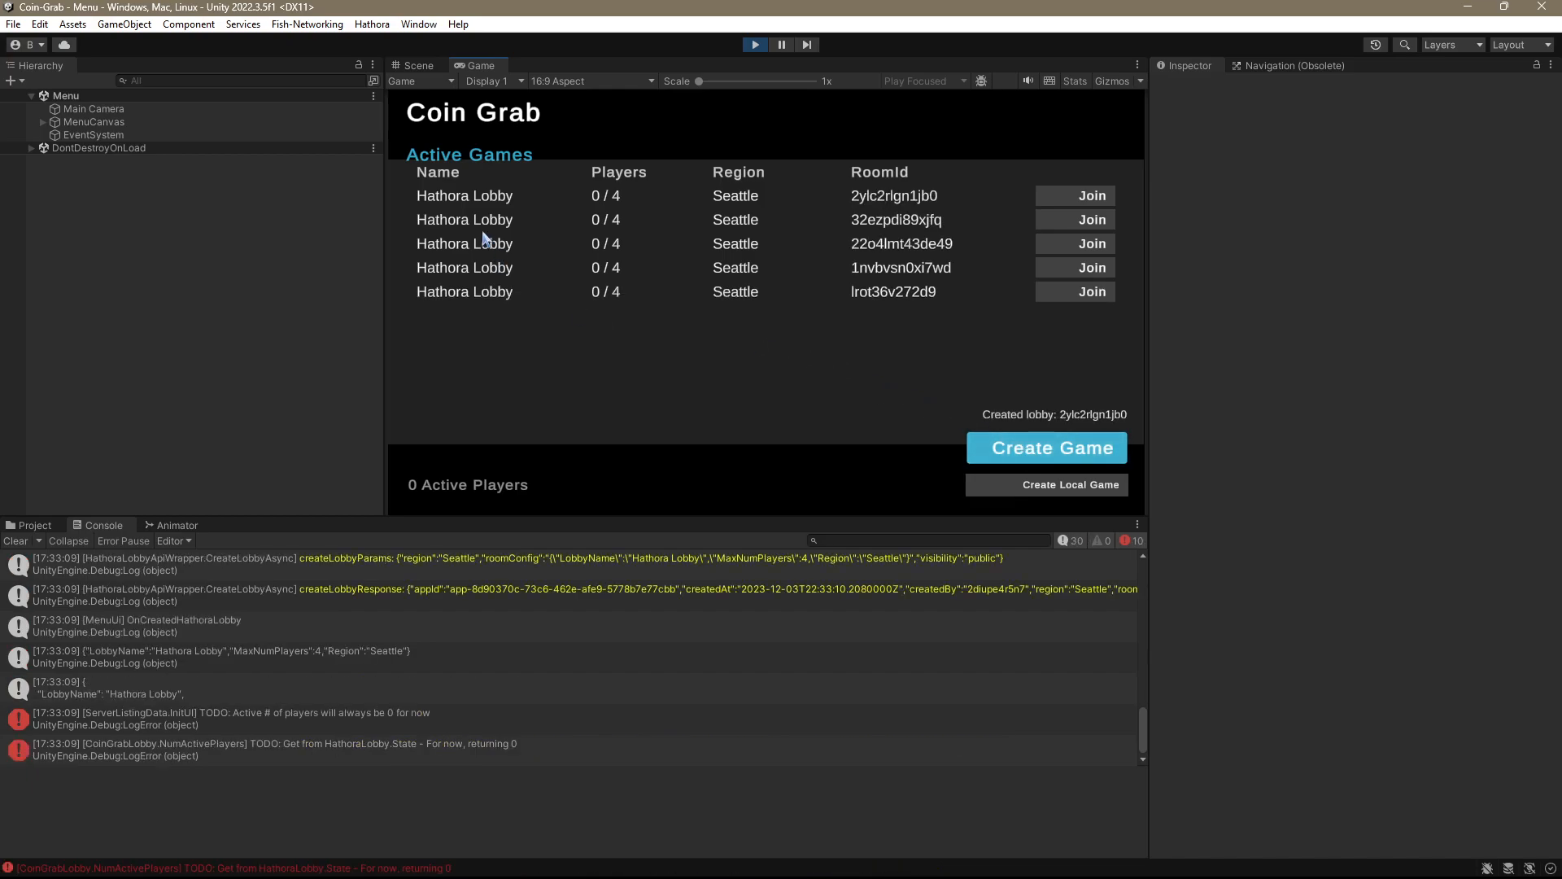